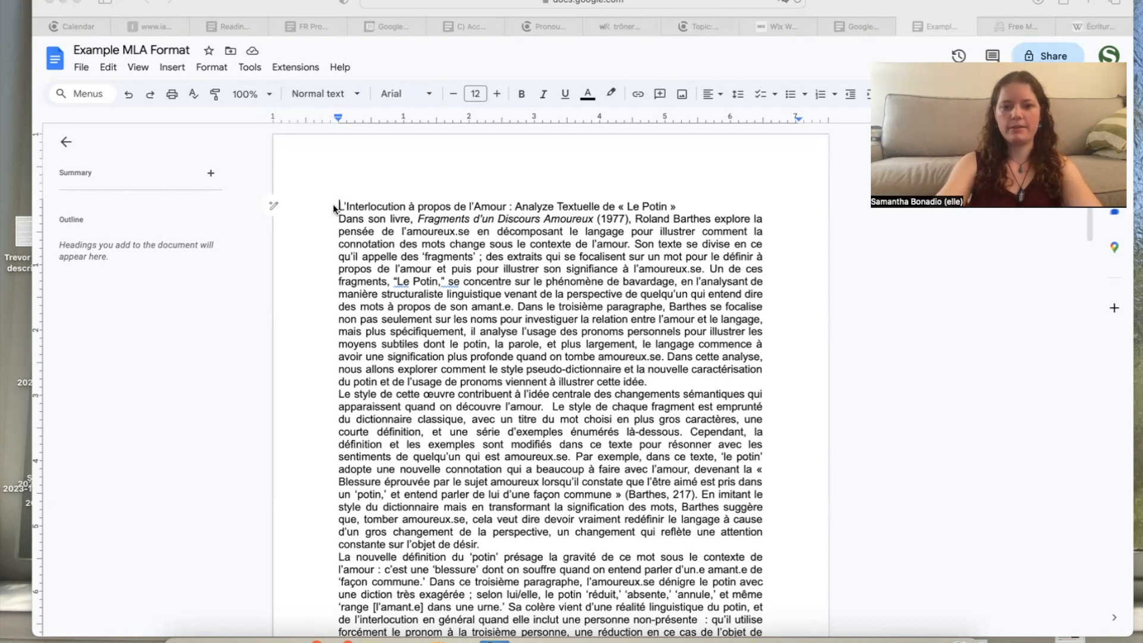
Step: Add the heading lines "First Name Last Name", "Class", "Professor" and "5 October 2023" above the essay title
left_click(332, 205)
key("Return")
key("Up")
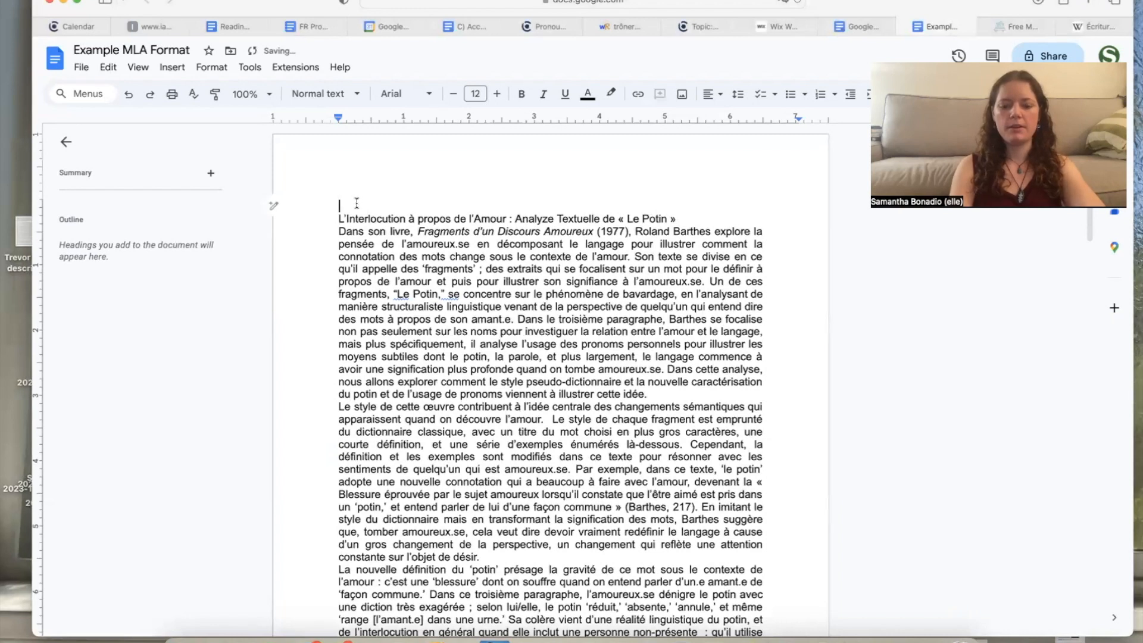
type("First Name Last Name Class Professor 5 October 2023")
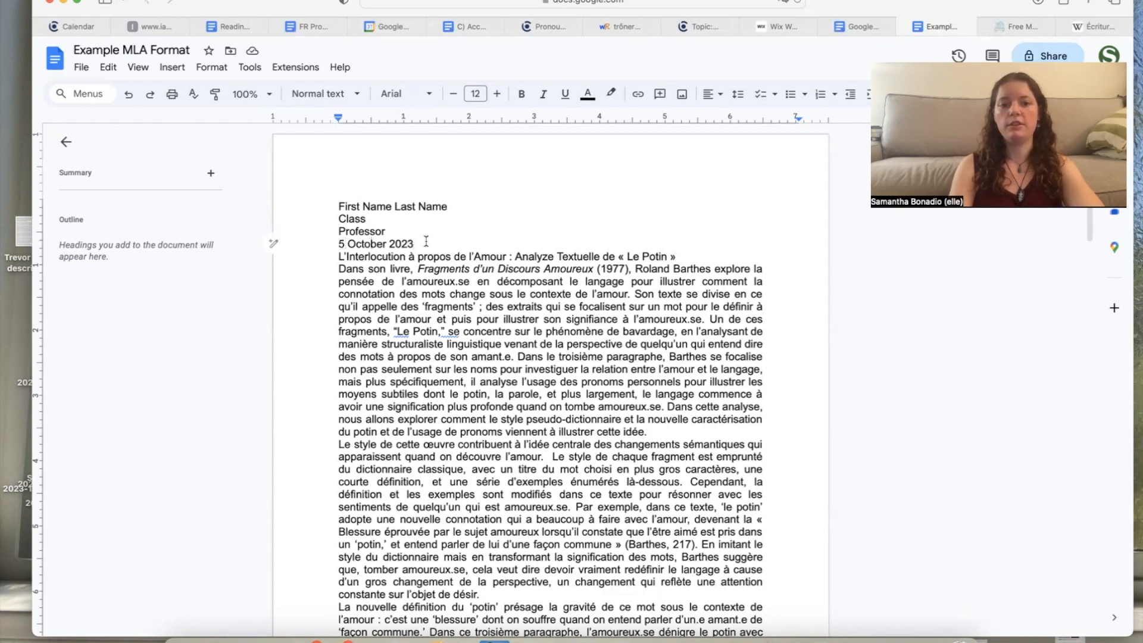
Step: Fill the page header with "Last Name" followed by an automatic page number
double_click(765, 159)
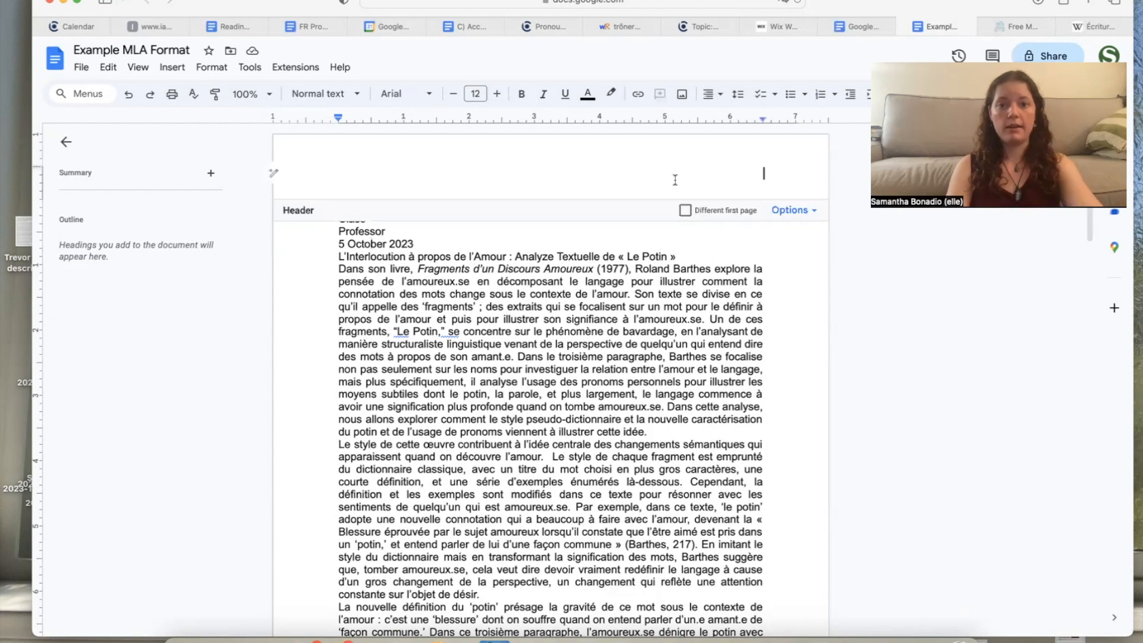
type("Last Name")
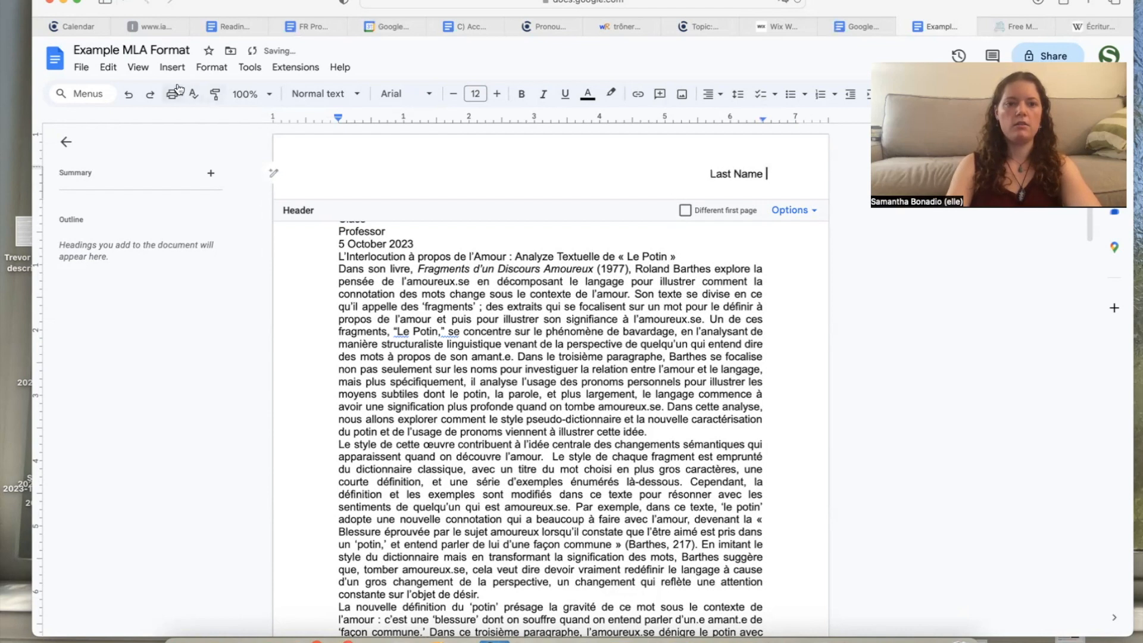
left_click(172, 66)
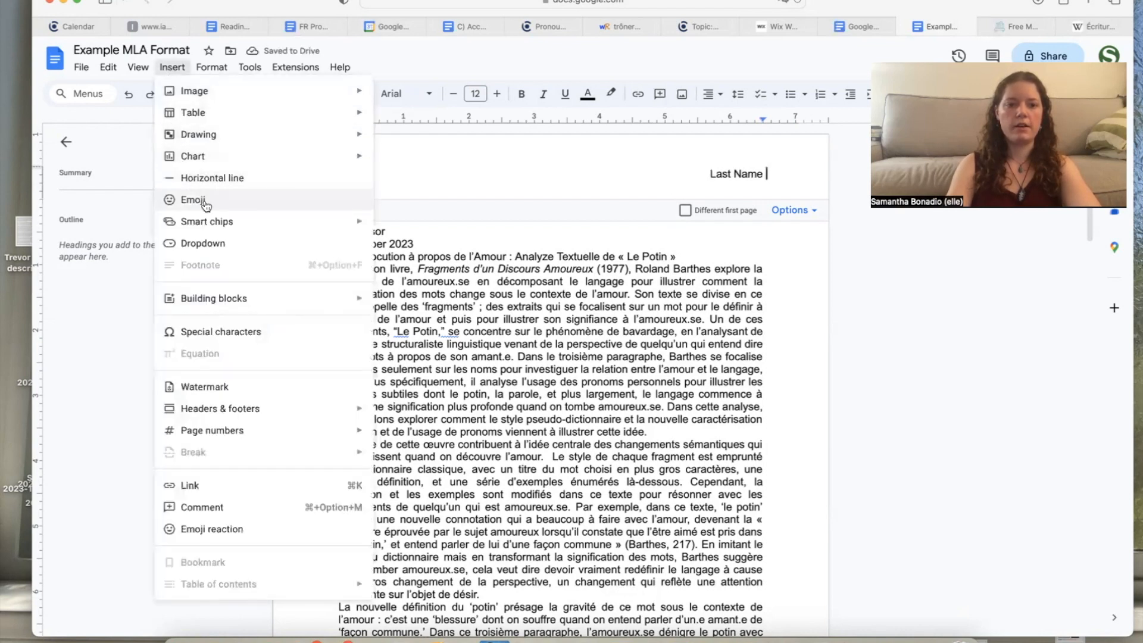
mouse_move(319, 432)
left_click(406, 458)
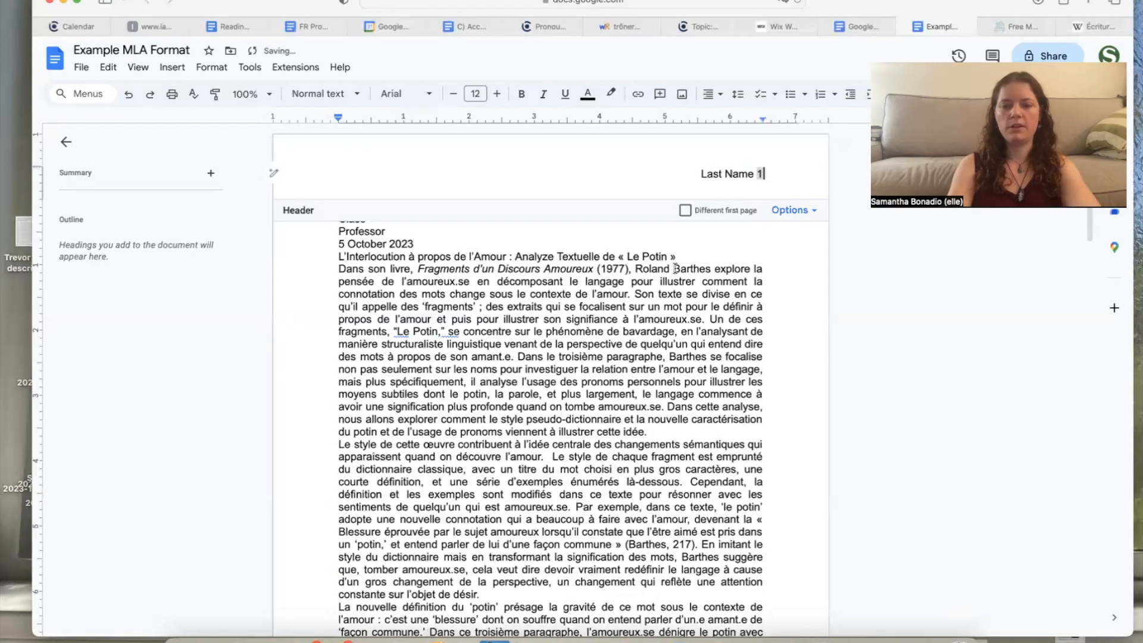
left_click(594, 298)
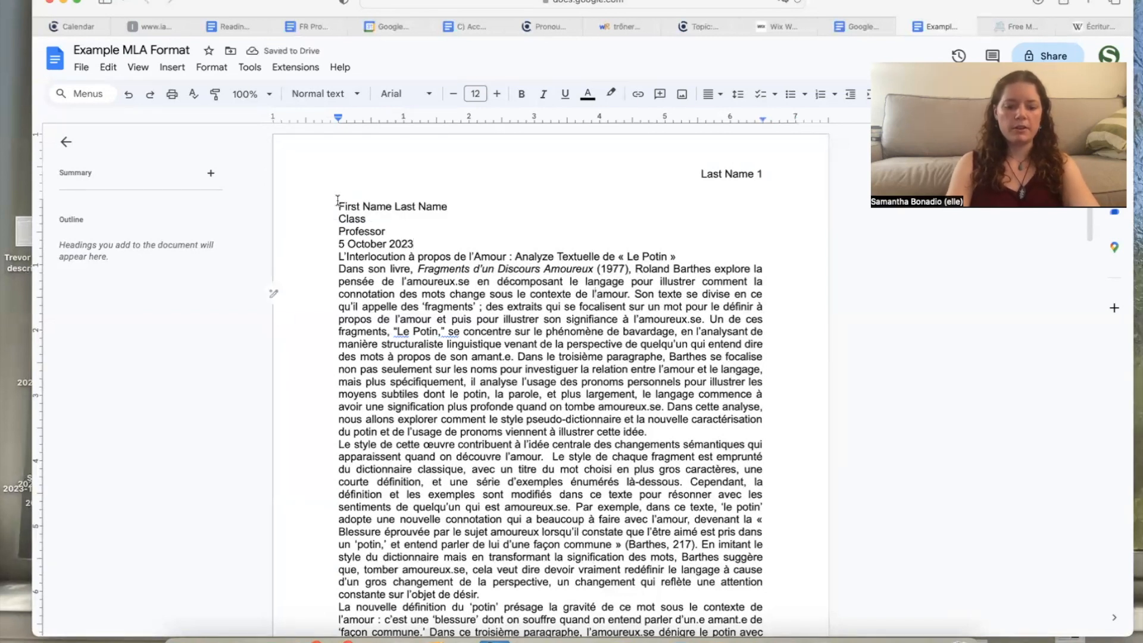
Step: Set the whole body text to Times New Roman with double line spacing
key("super+a")
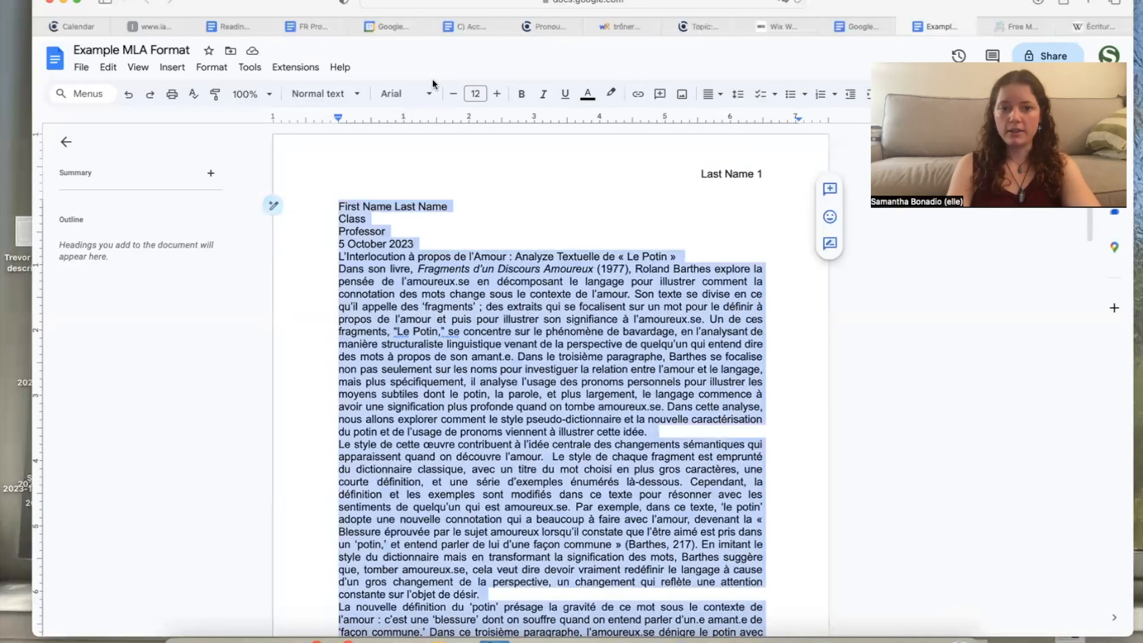
left_click(431, 93)
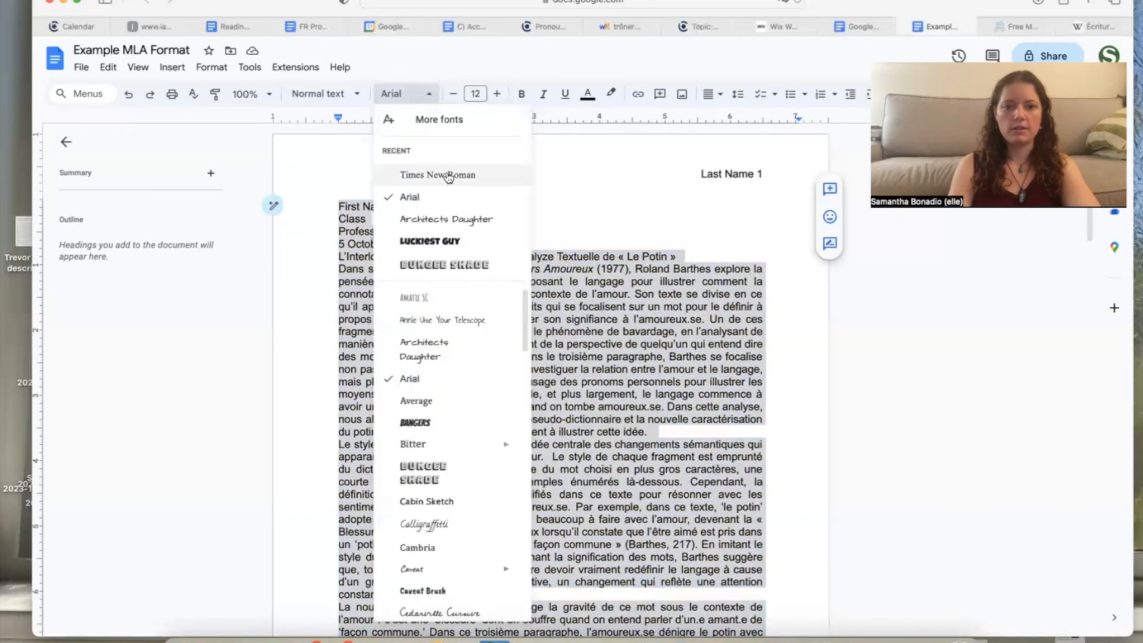
left_click(406, 176)
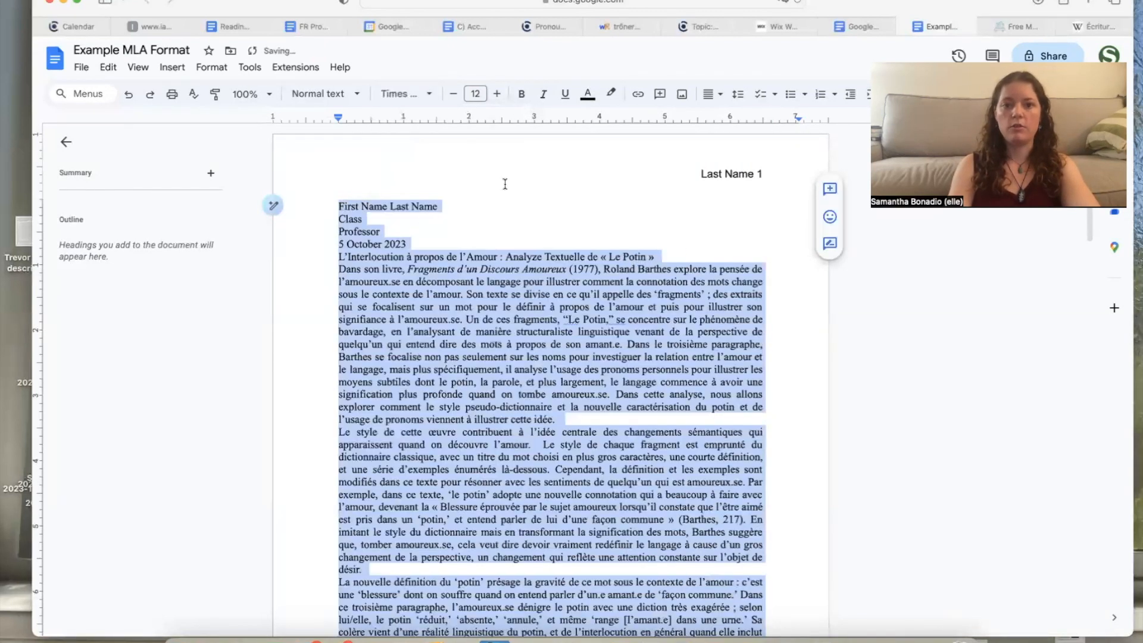
left_click(737, 93)
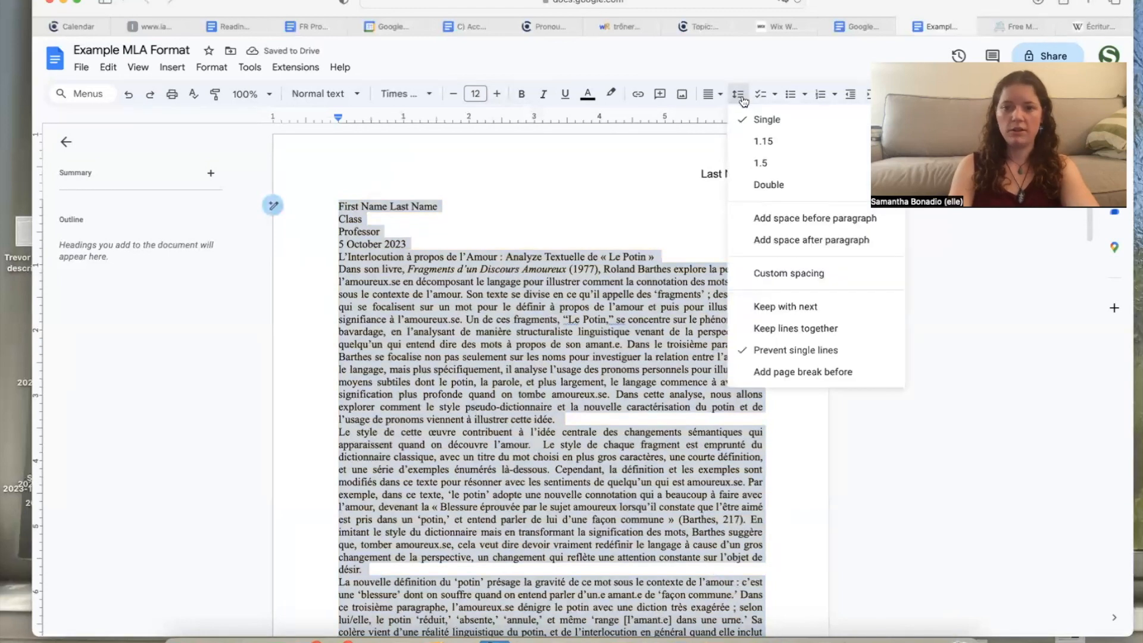
left_click(775, 185)
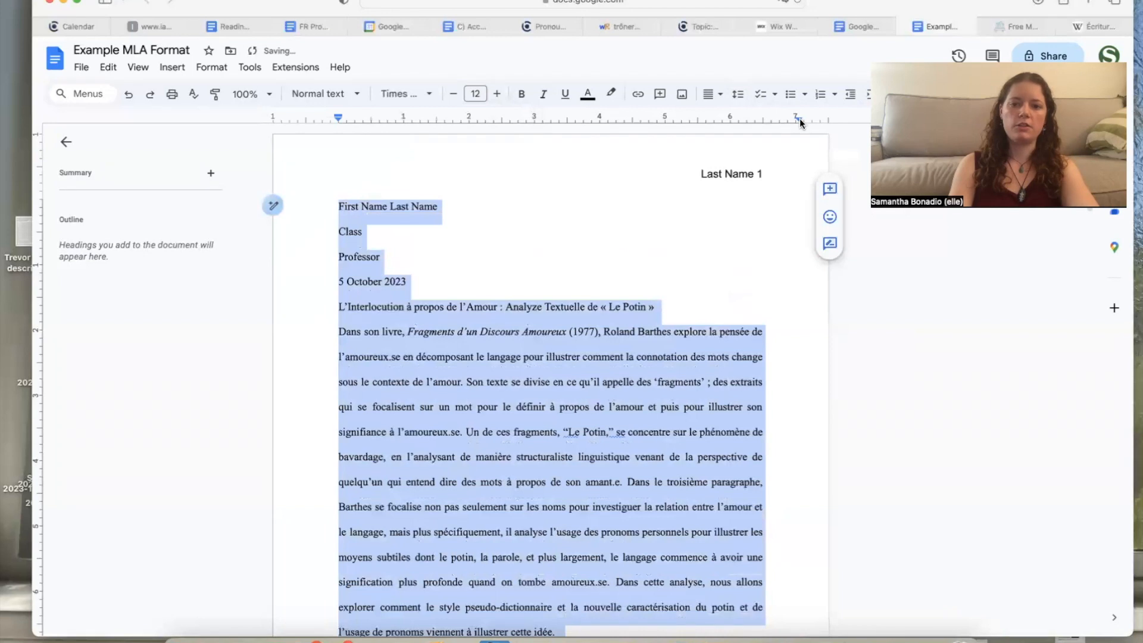
Step: Set the right indent of the whole body text to 6.5 inches on the ruler
left_click(337, 117)
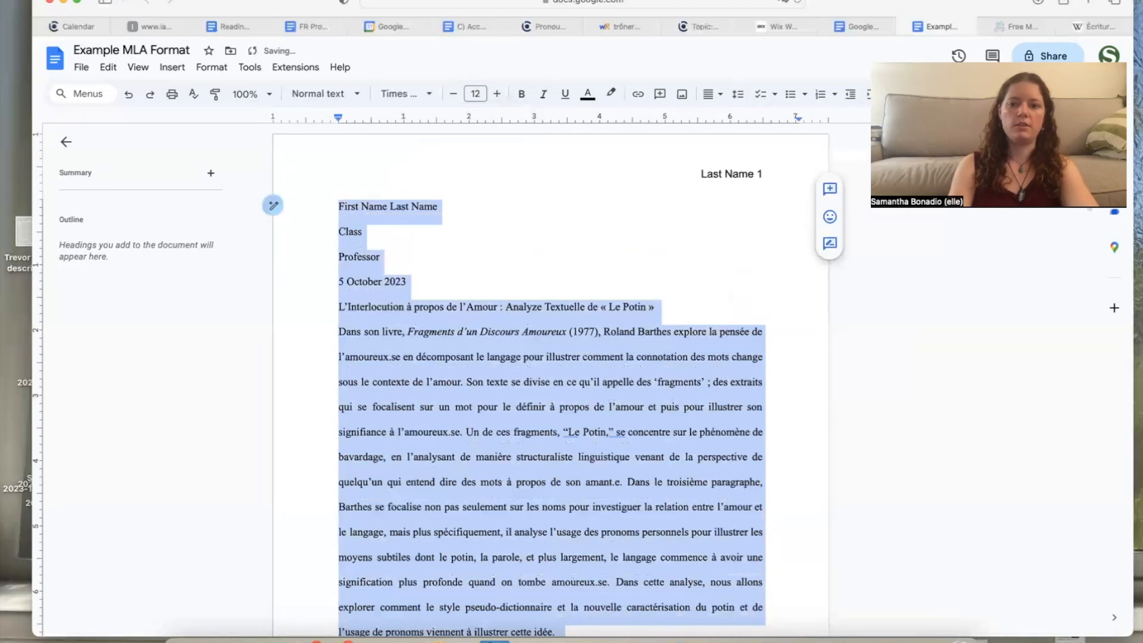
left_click_drag(798, 120, 762, 119)
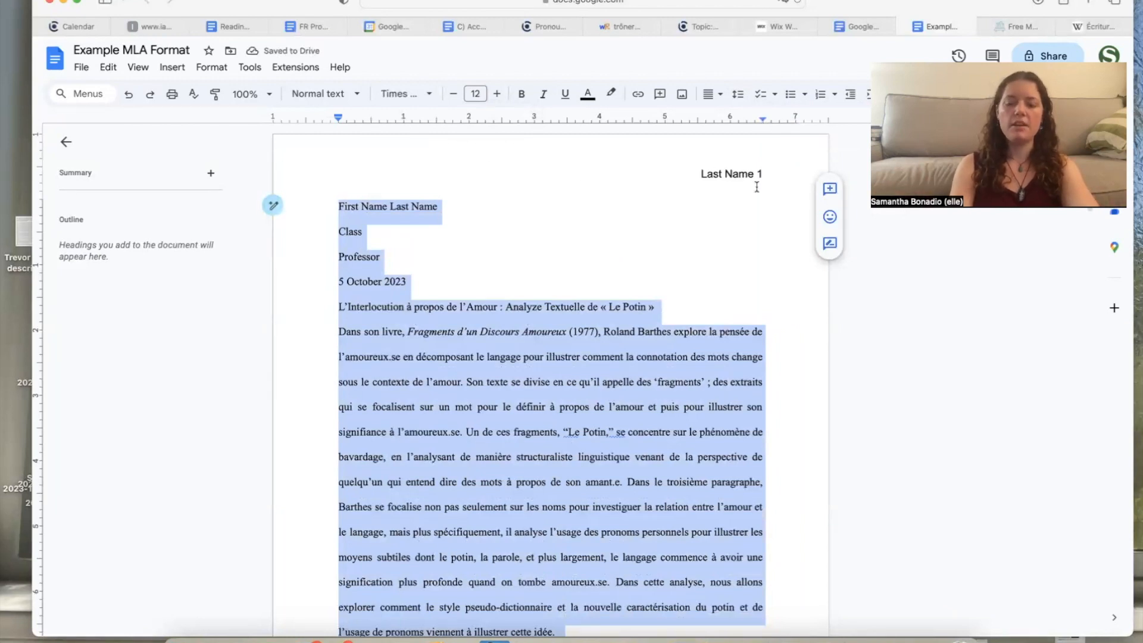
left_click(531, 263)
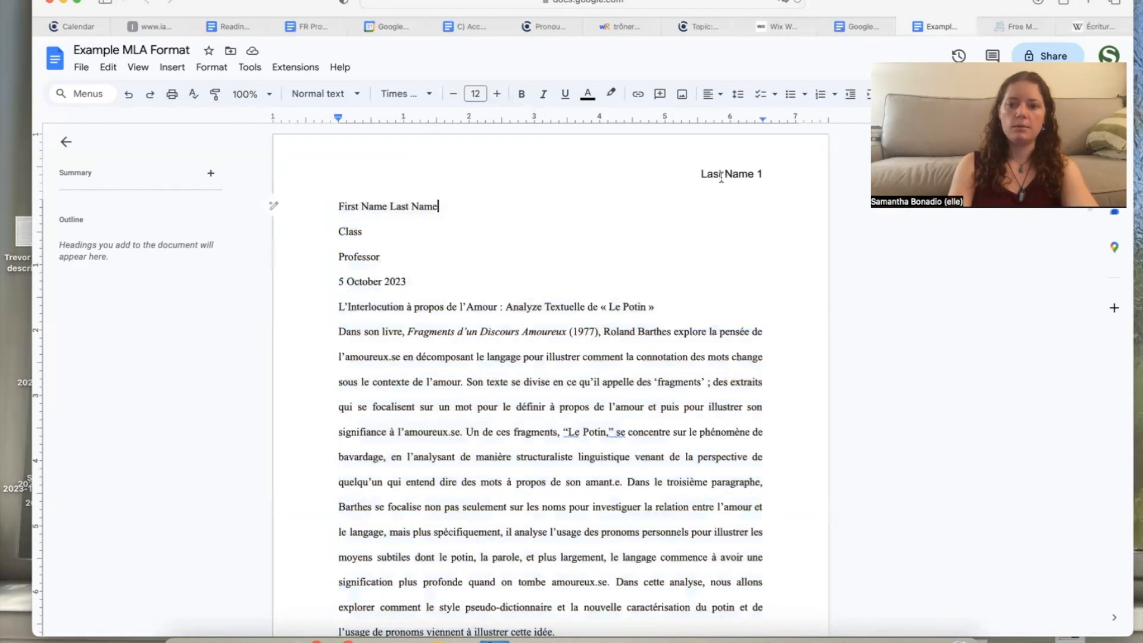
Step: Change the font of the header text and page number to Times New Roman
double_click(721, 175)
triple_click(722, 175)
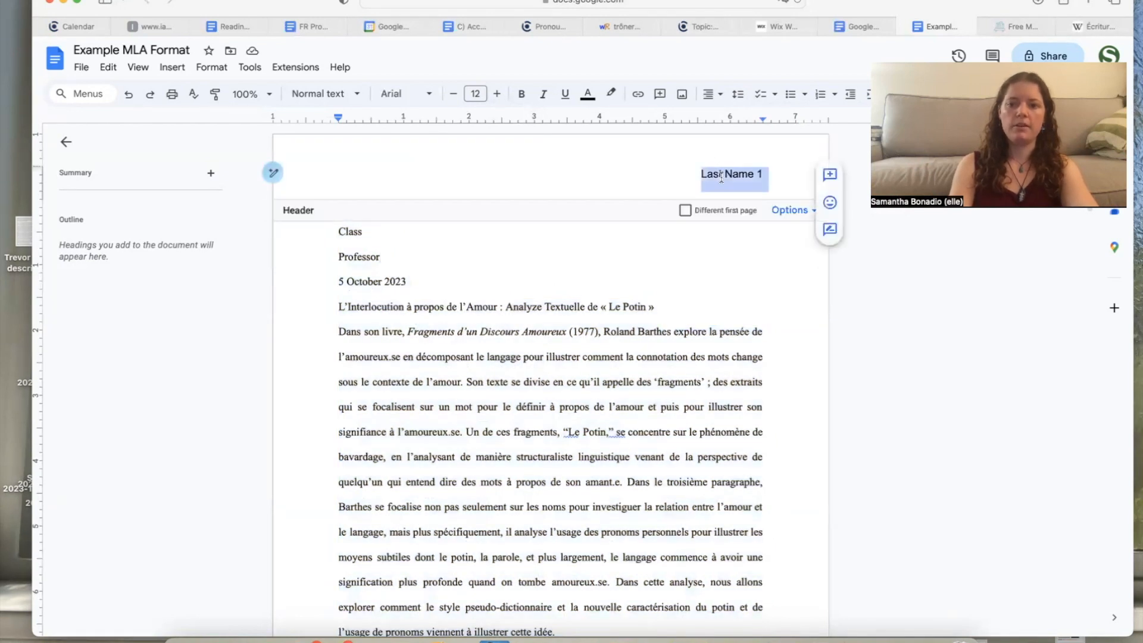
left_click(430, 96)
left_click(435, 175)
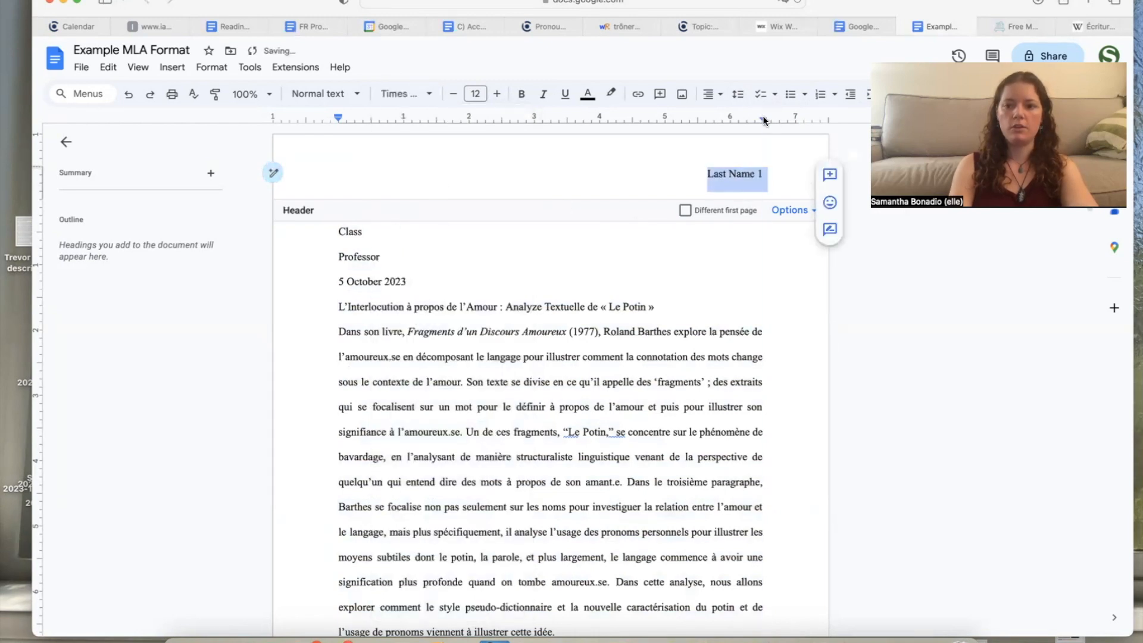
Step: Center the essay title "L'Interlocution à propos de l'Amour : Analyze Textuelle de « Le Potin »"
left_click(666, 310)
scroll(350, 278, "down", 1)
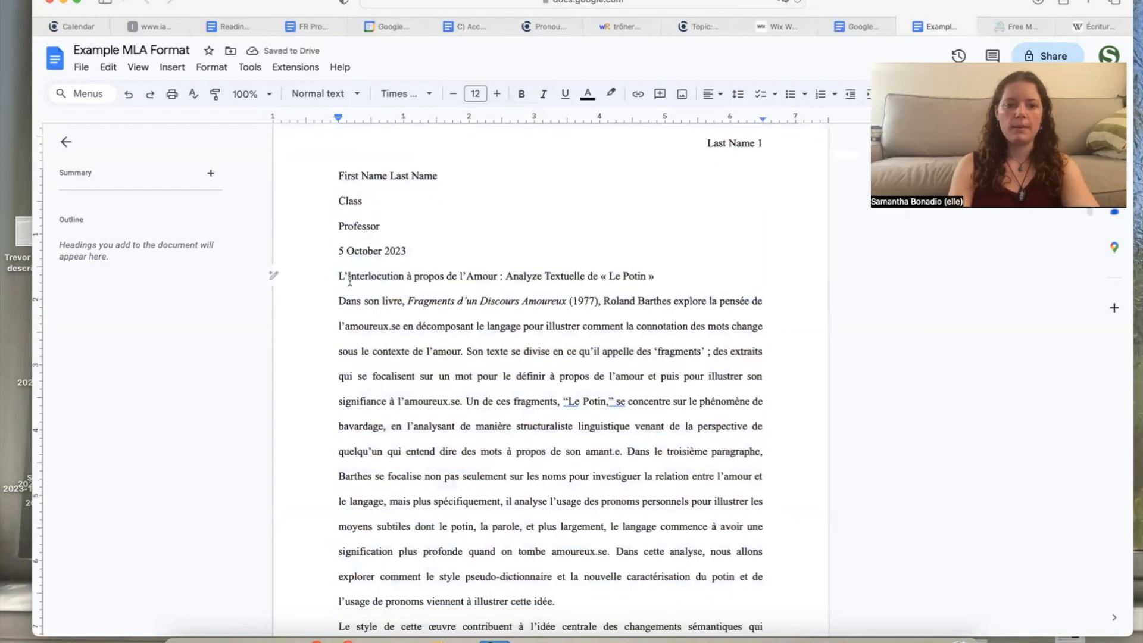
left_click(708, 95)
left_click(732, 119)
Step: Give all essay paragraphs below the title a first-line indent of 0.5 inch
left_click_drag(338, 300, 699, 327)
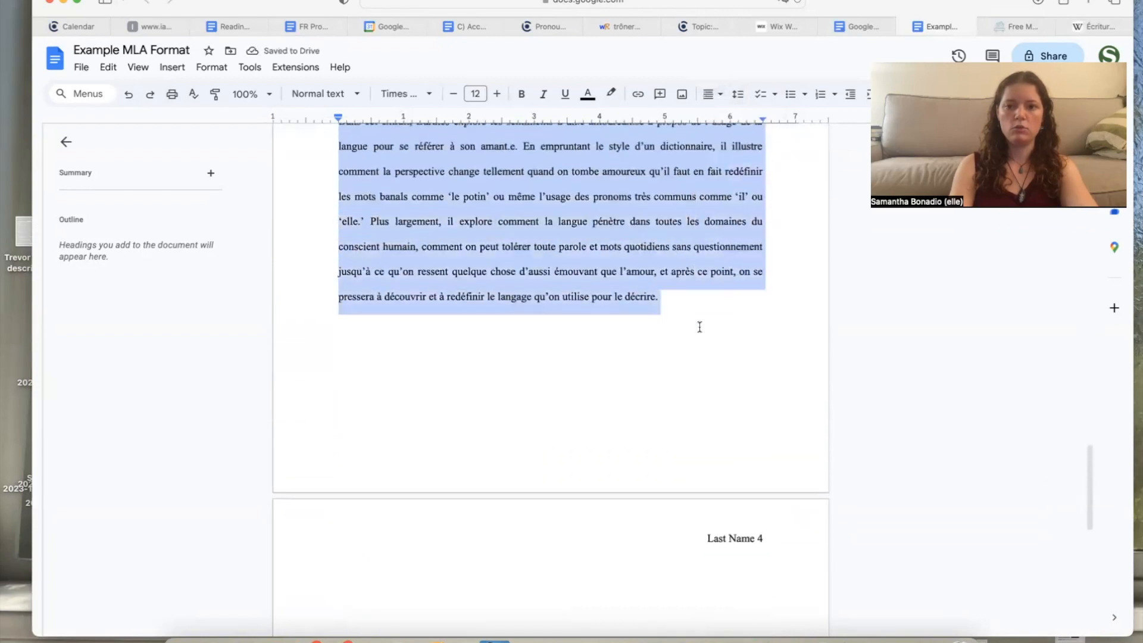
scroll(700, 327, "up", 20)
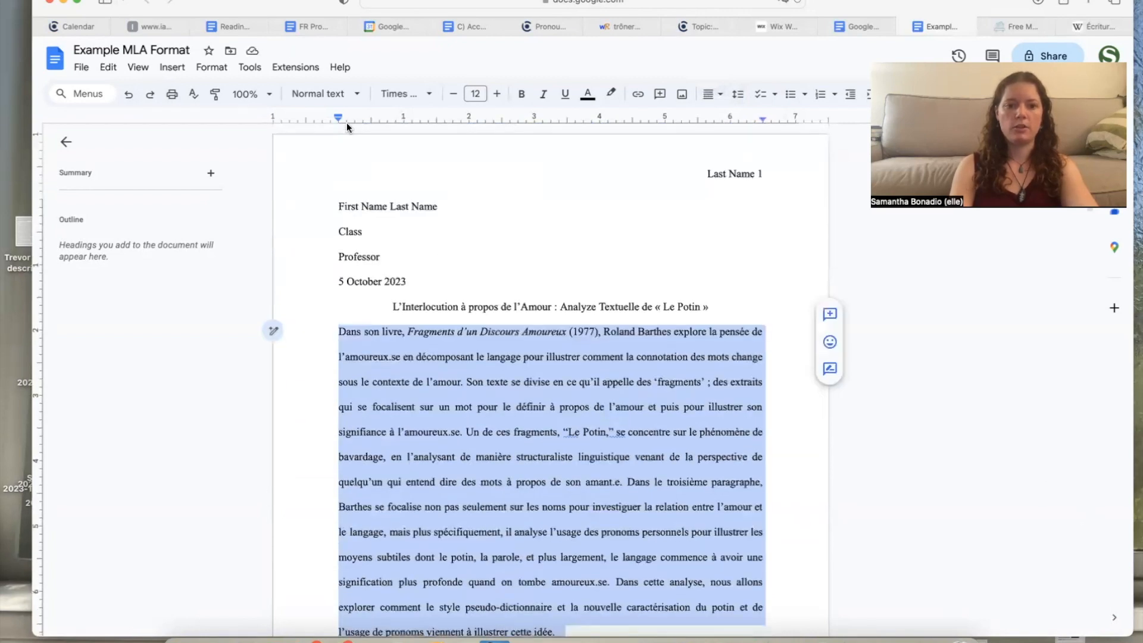
left_click_drag(339, 114, 371, 121)
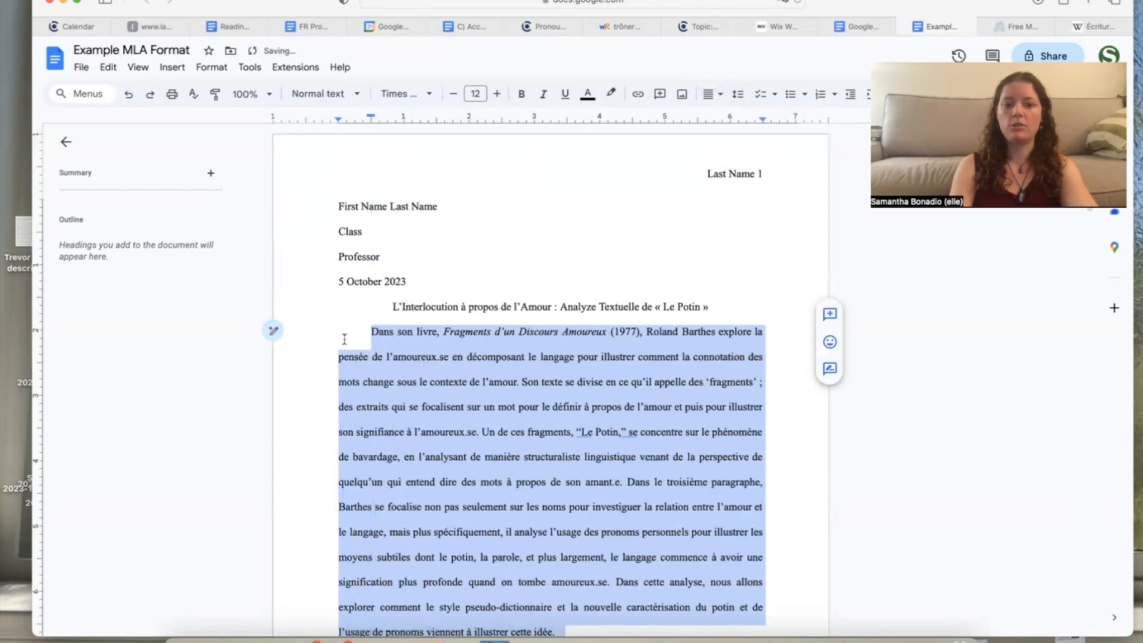
Step: Insert a page break after the essay's last sentence and reset the first-line indent on the new page to 0
scroll(571, 411, "down", 20)
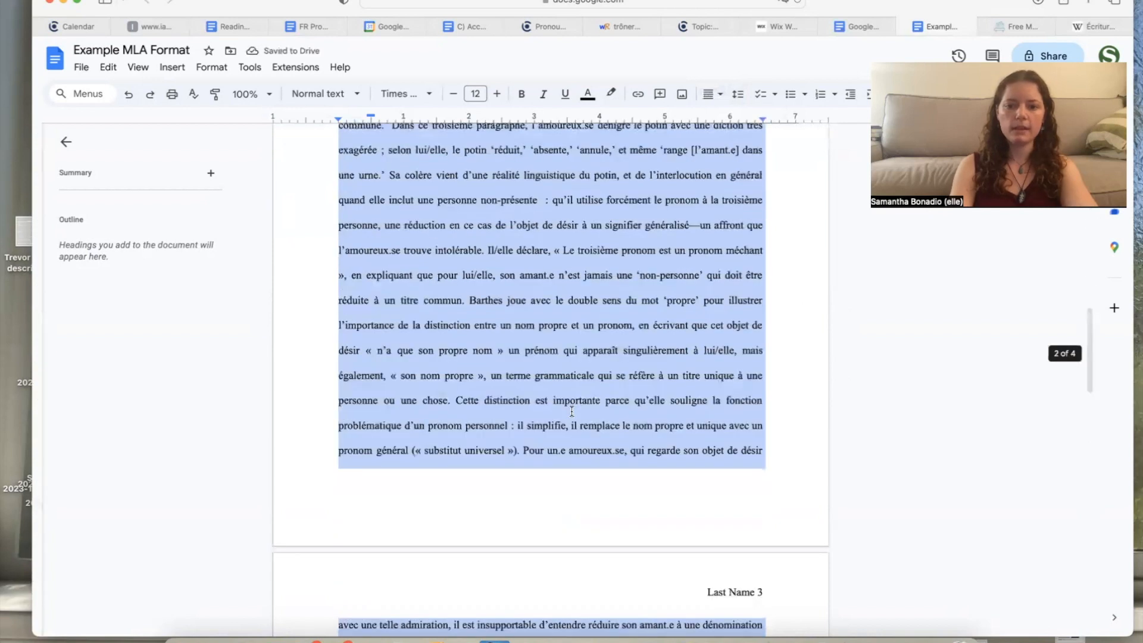
scroll(572, 411, "down", 1)
left_click(667, 298)
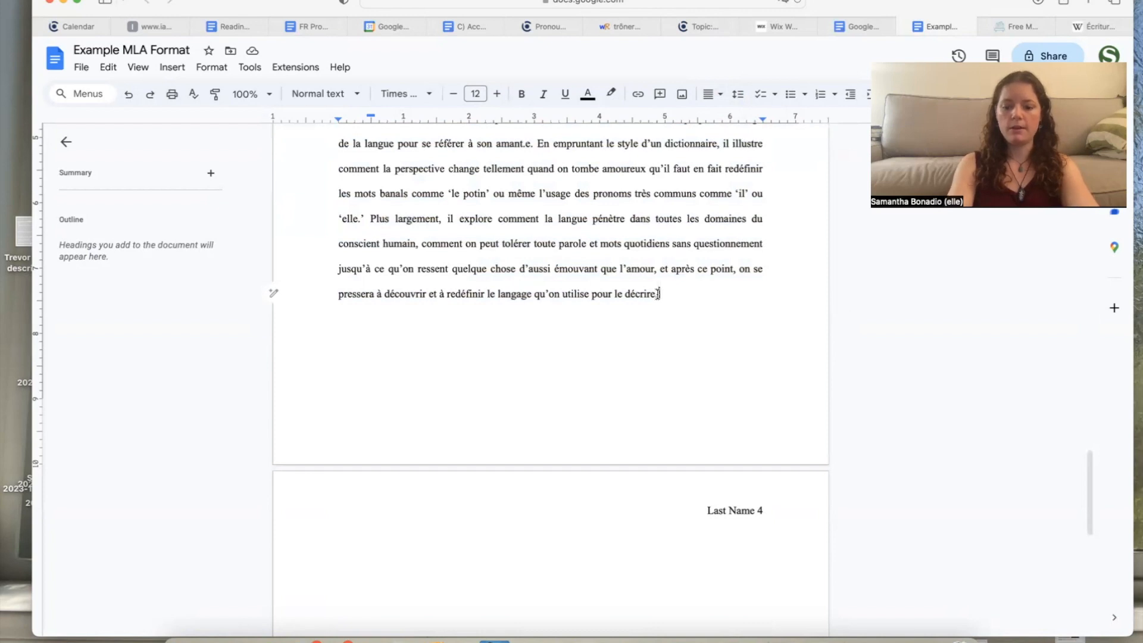
key("super+Return")
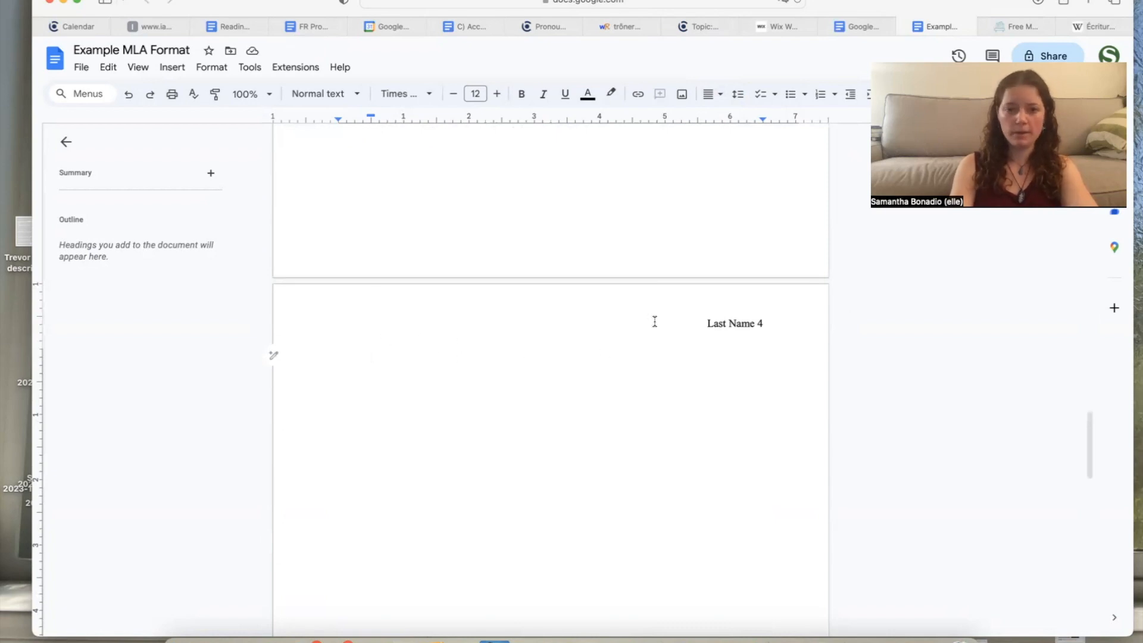
left_click_drag(371, 114, 338, 119)
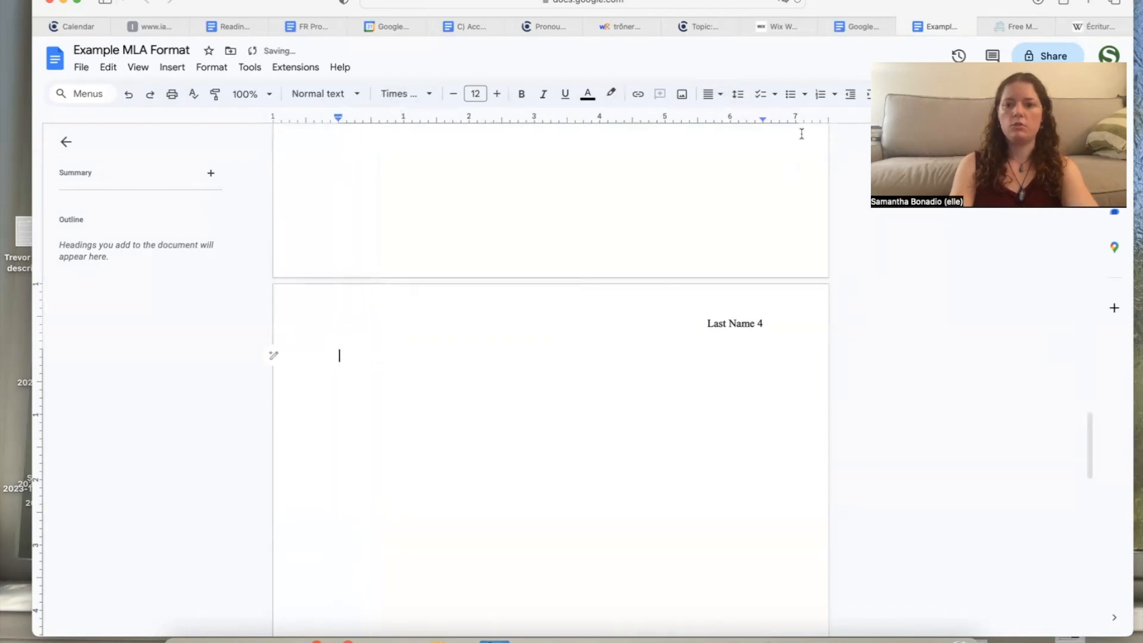
left_click(762, 121)
key("Escape")
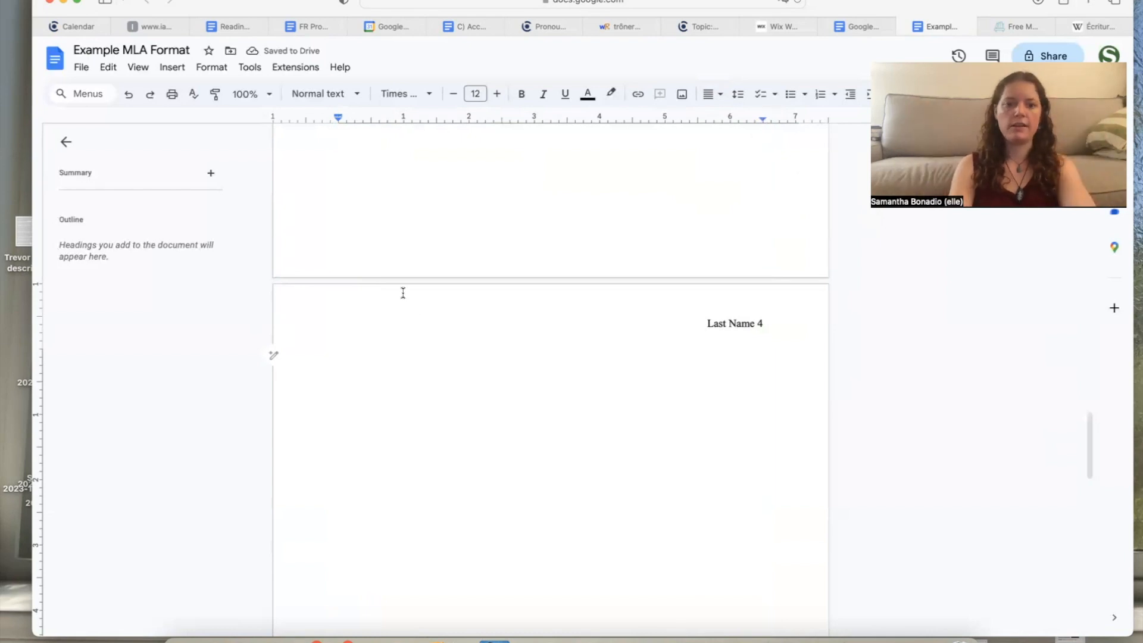
Step: Add the centered heading "Sources Cited" on the new page and start a new line below it
type("Sources Cited")
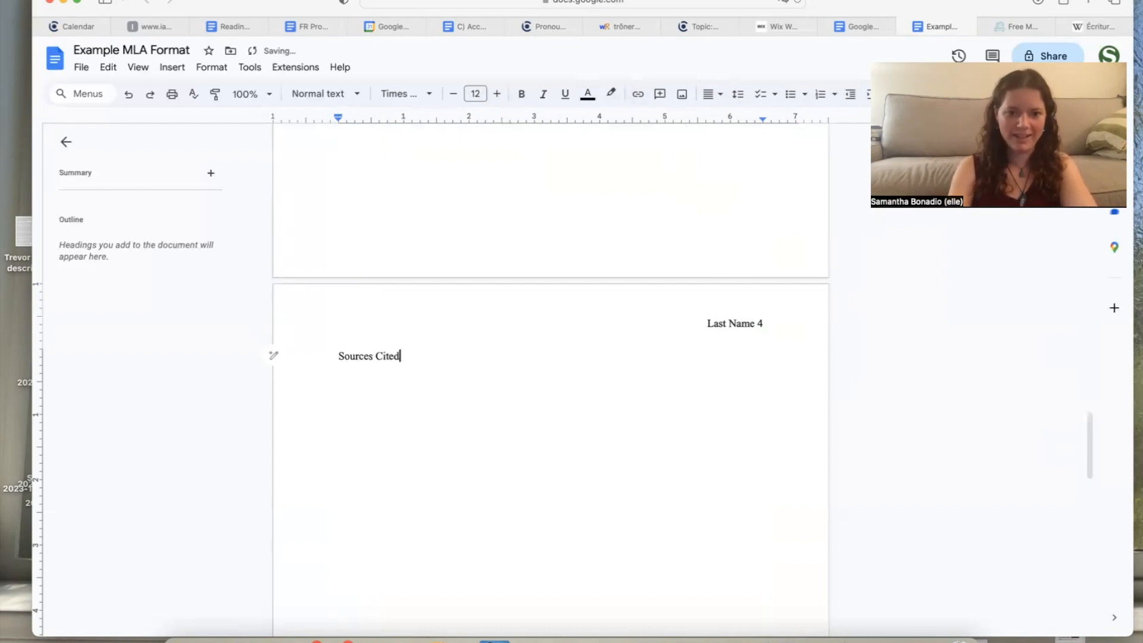
left_click(709, 94)
left_click(730, 120)
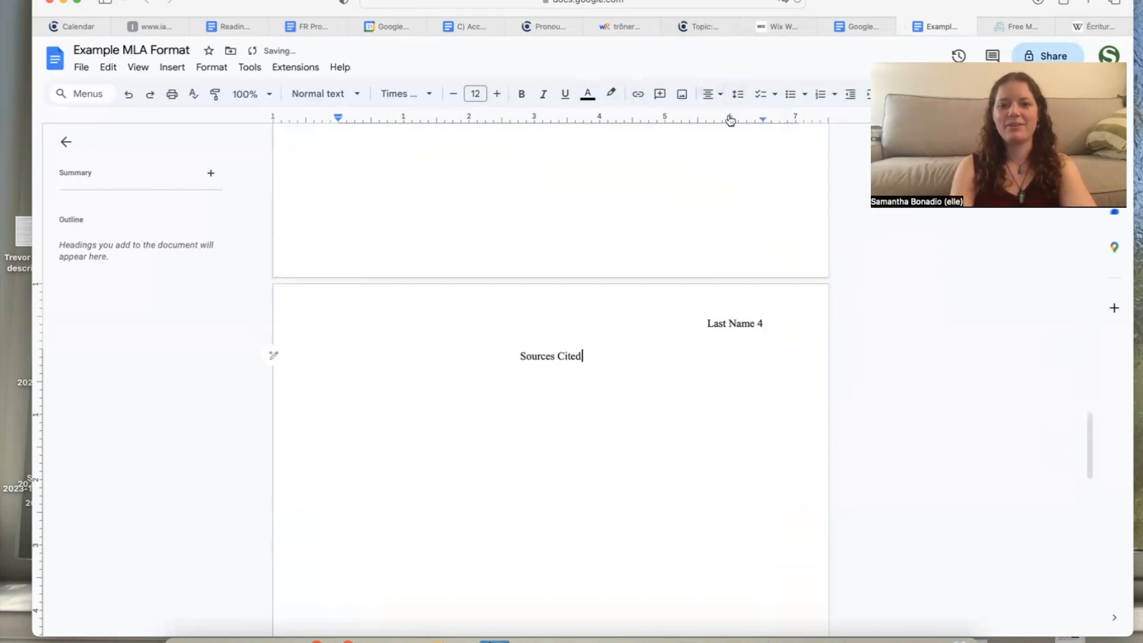
key("Return")
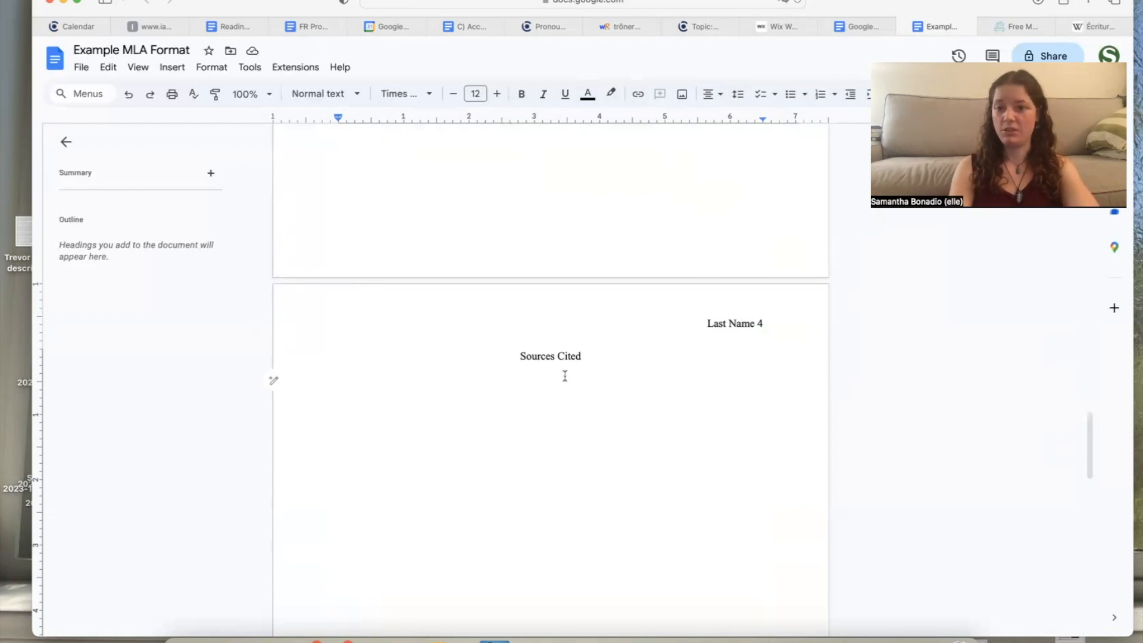
Step: Switch to MyBib, generate the MLA 8 citation for the Écriture féminine Wikipedia URL and copy it
left_click(1004, 28)
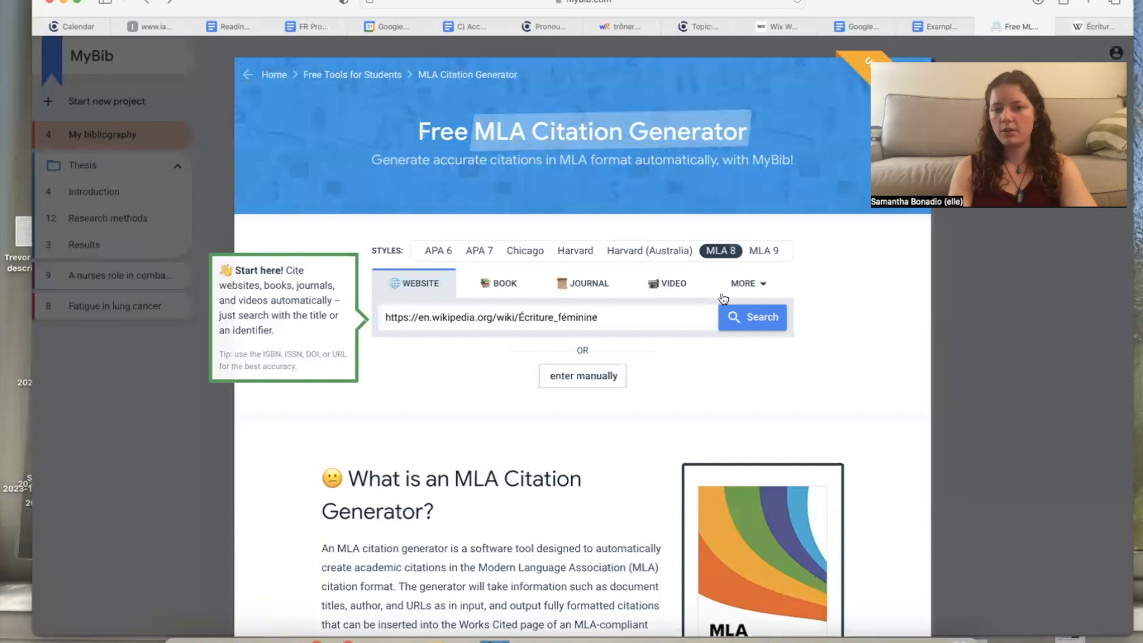
left_click(752, 317)
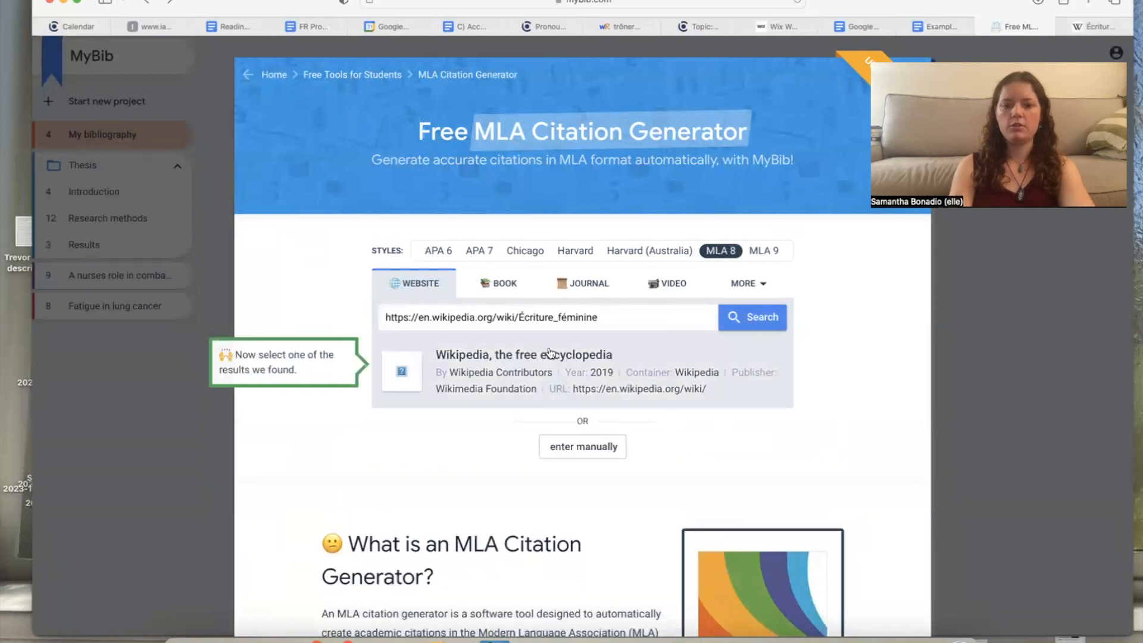
left_click(548, 352)
left_click(515, 446)
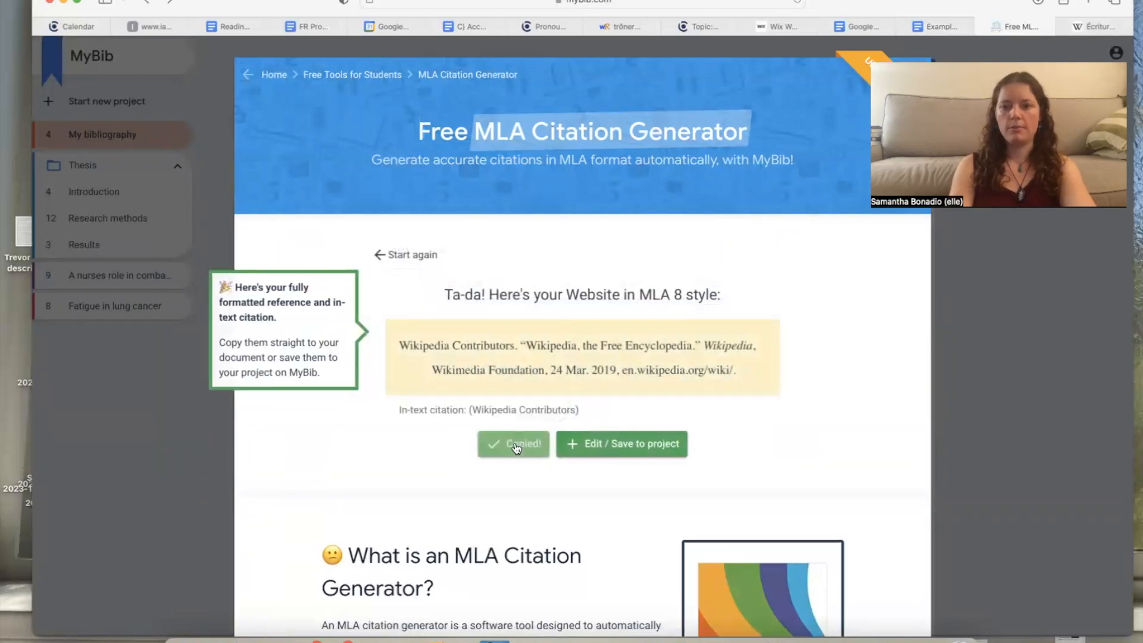
Step: Paste the Wikipedia citation below "Sources Cited" in Google Docs and set its left indent to 0 and right indent to 6.5 inches
left_click(938, 26)
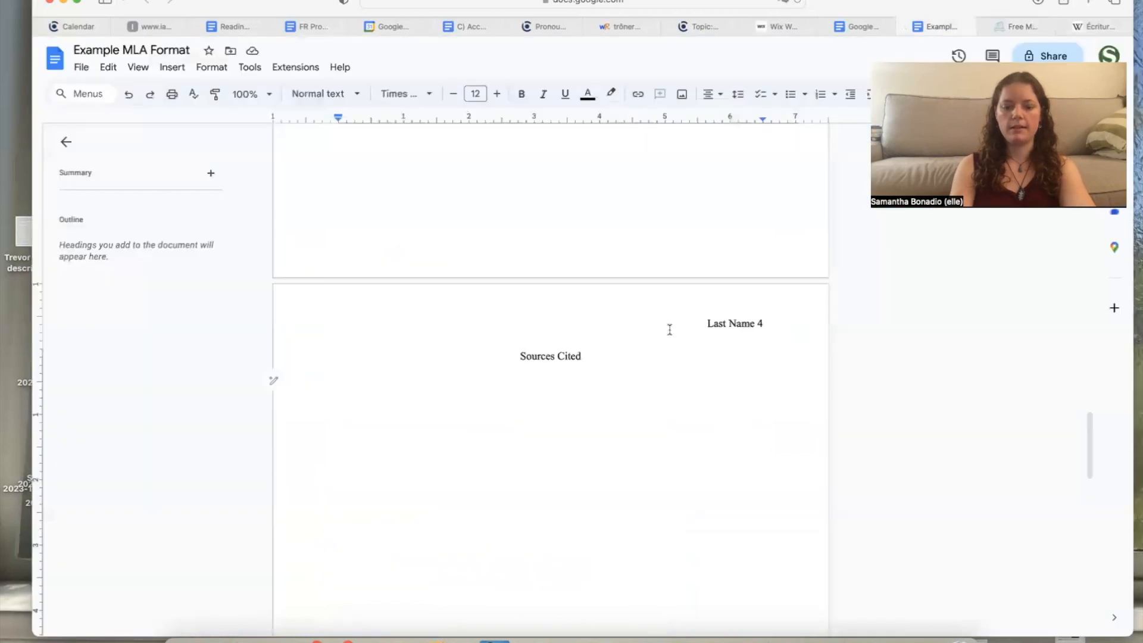
type("Wikipedia Contributors. \"Wikipedia, the Free Encyclopedia.\" Wikipedia, Wikimedia Foundation, 24 Mar. 2019, en.wikipedia.org/wiki/.")
left_click_drag(563, 492, 369, 372)
left_click(388, 385)
left_click_drag(600, 502, 379, 384)
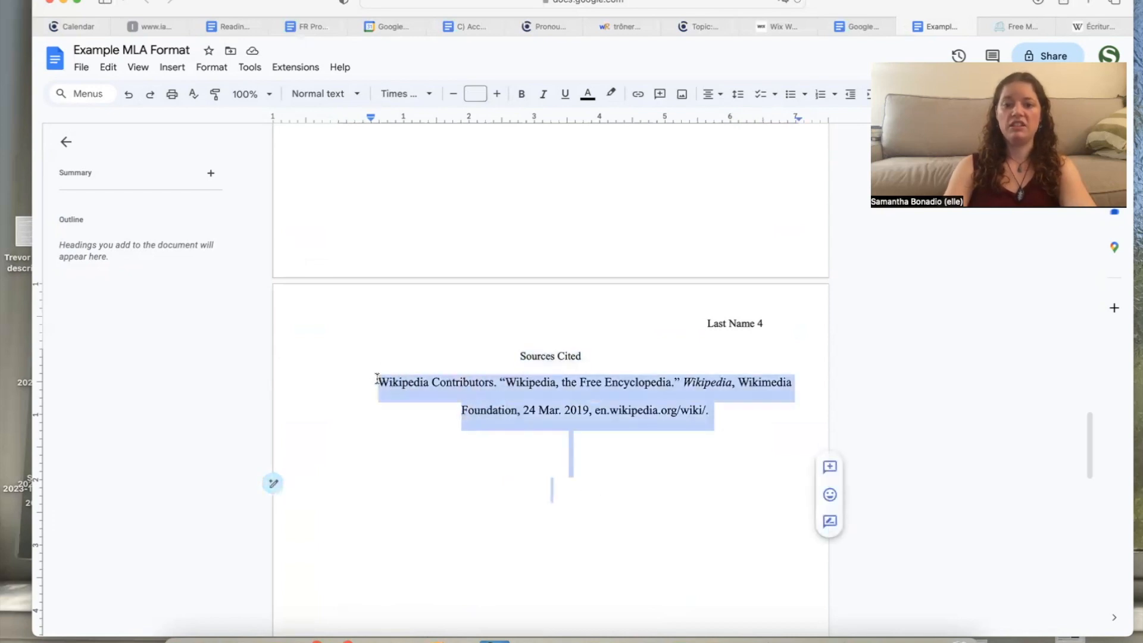
left_click_drag(796, 119, 762, 119)
left_click_drag(370, 117, 337, 117)
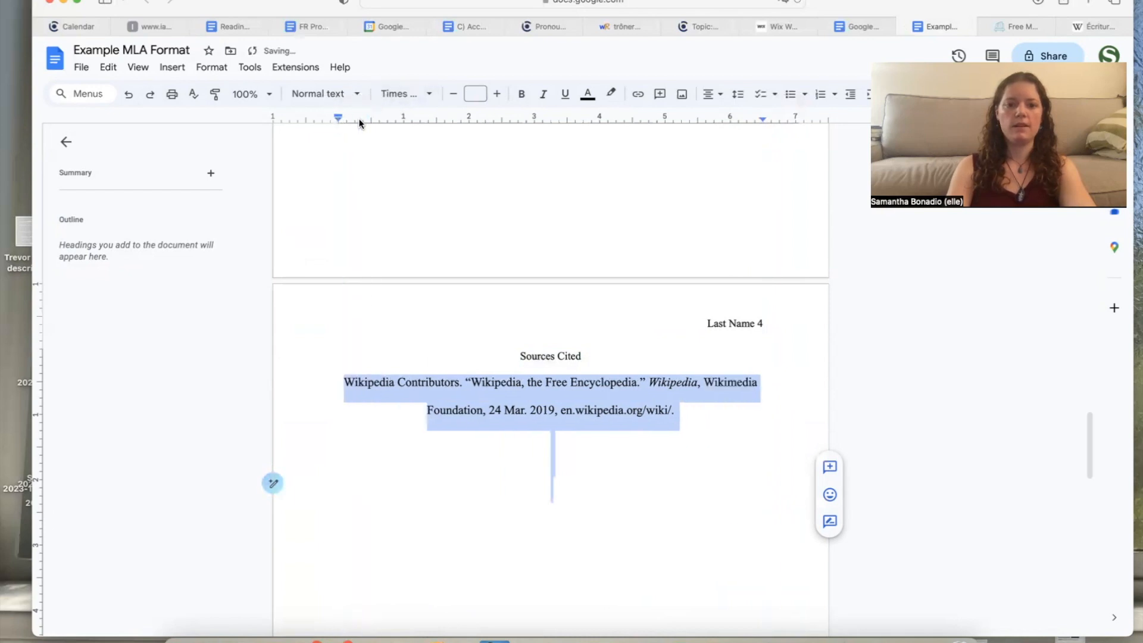
Step: Set the pasted Wikipedia citation's font size to 12 and align it left
left_click(472, 93)
type("12")
key("Return")
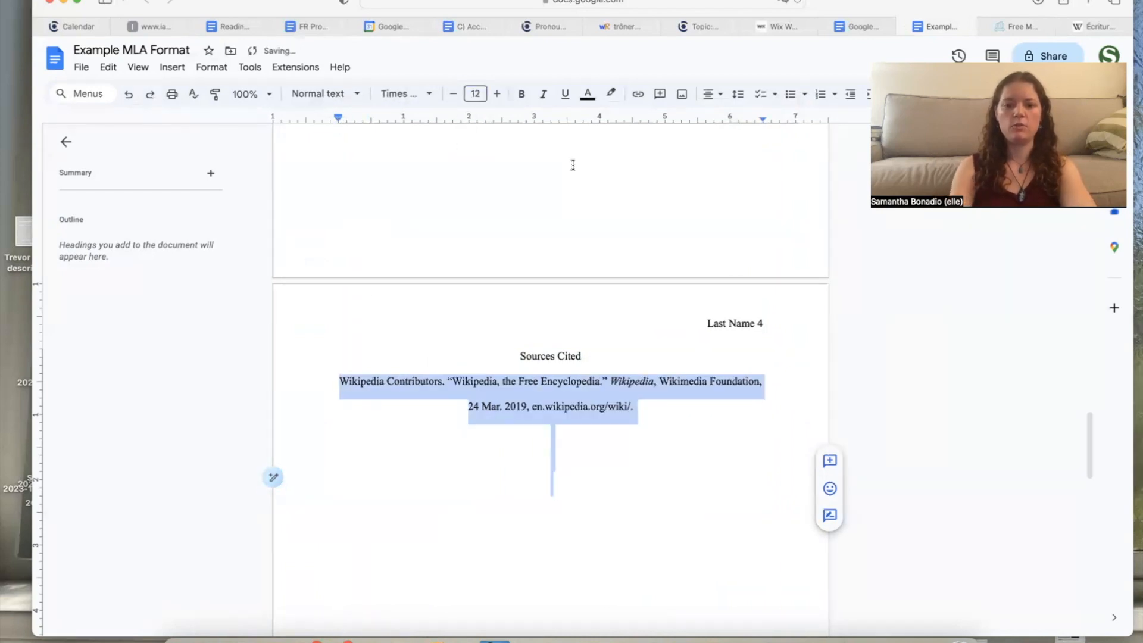
left_click(710, 94)
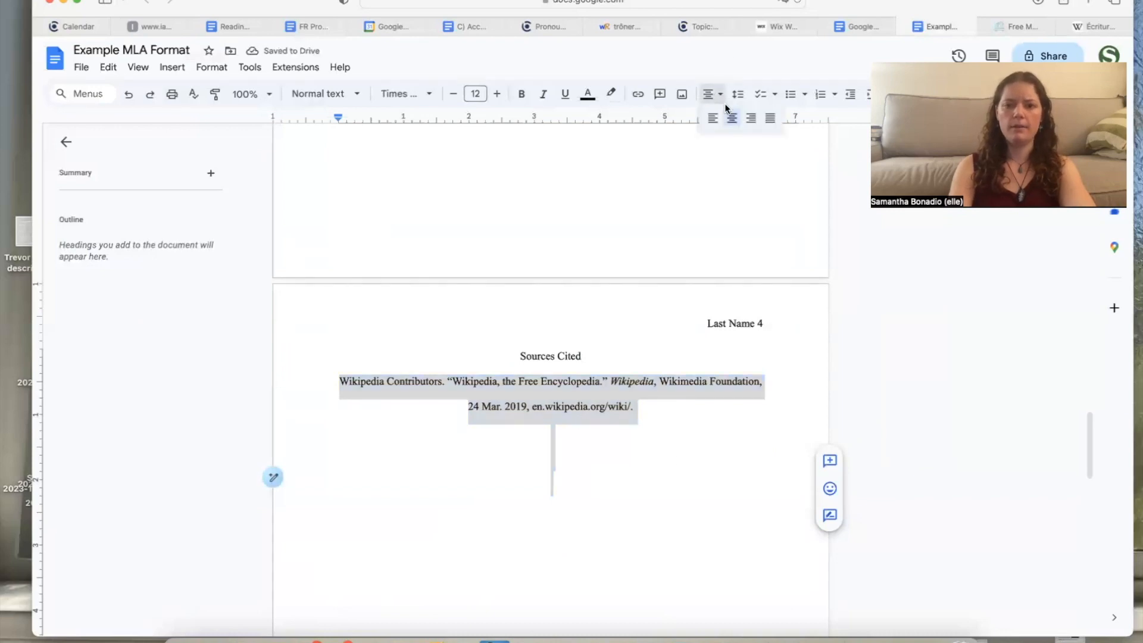
left_click(714, 122)
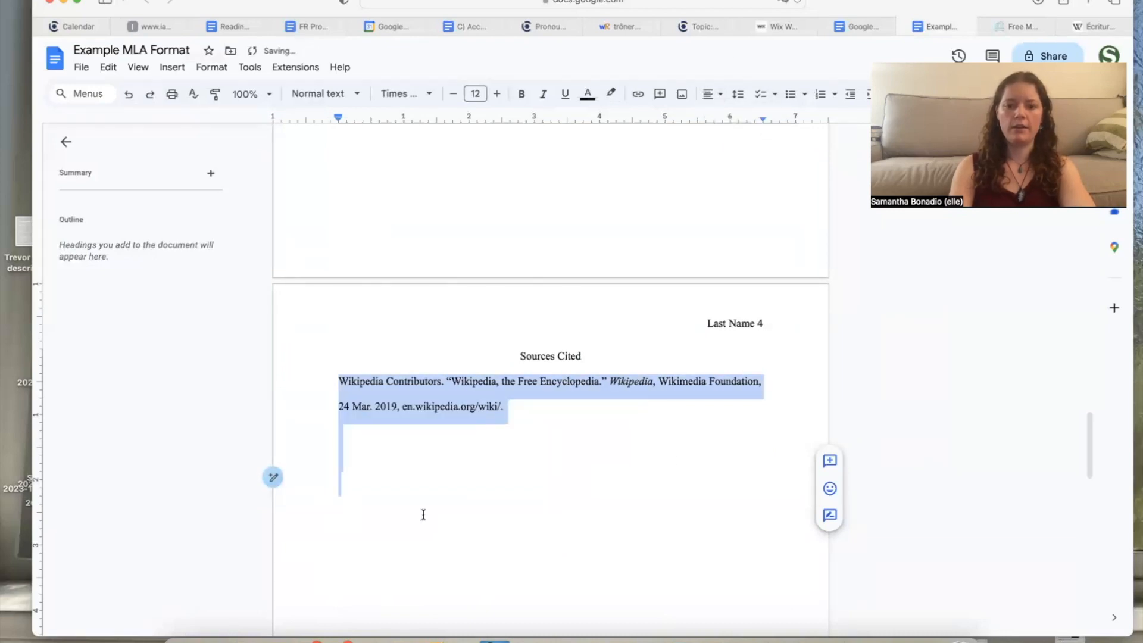
left_click(364, 429)
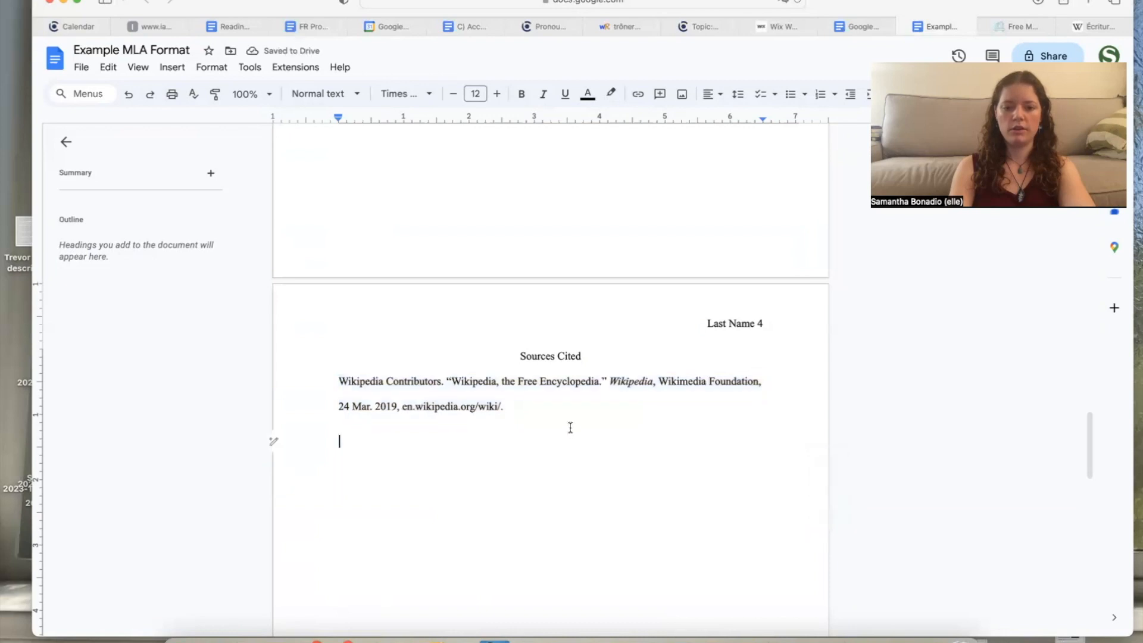
Step: Copy the Wikipedia citation and paste two duplicates directly below it as example entries
left_click(533, 408)
triple_click(512, 409)
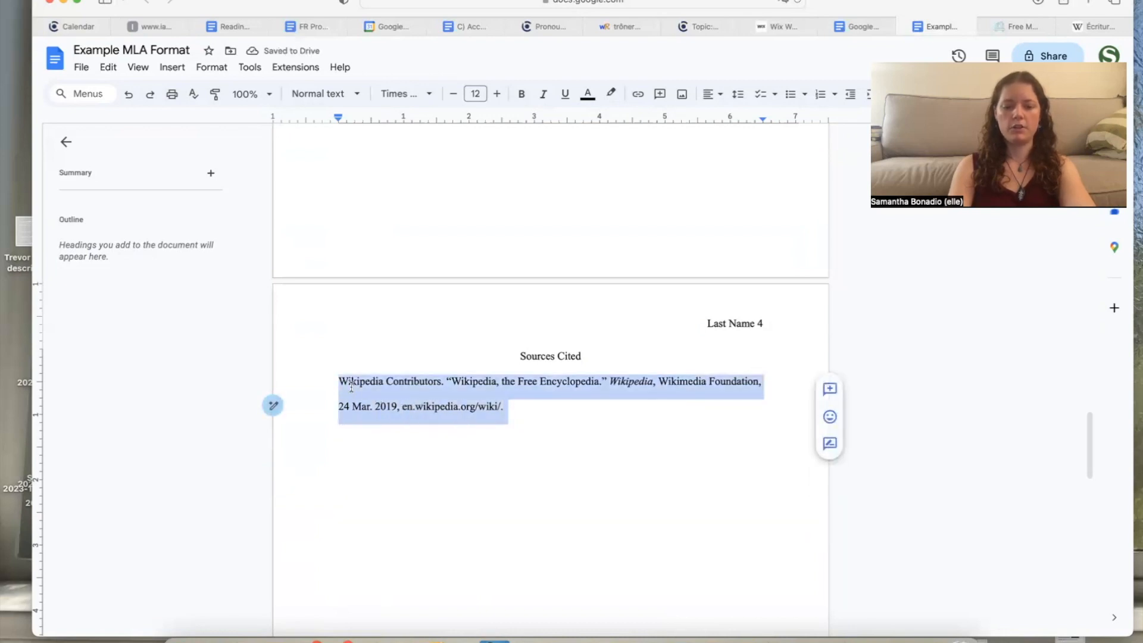
key("cmd+c")
left_click(534, 404)
key("Return")
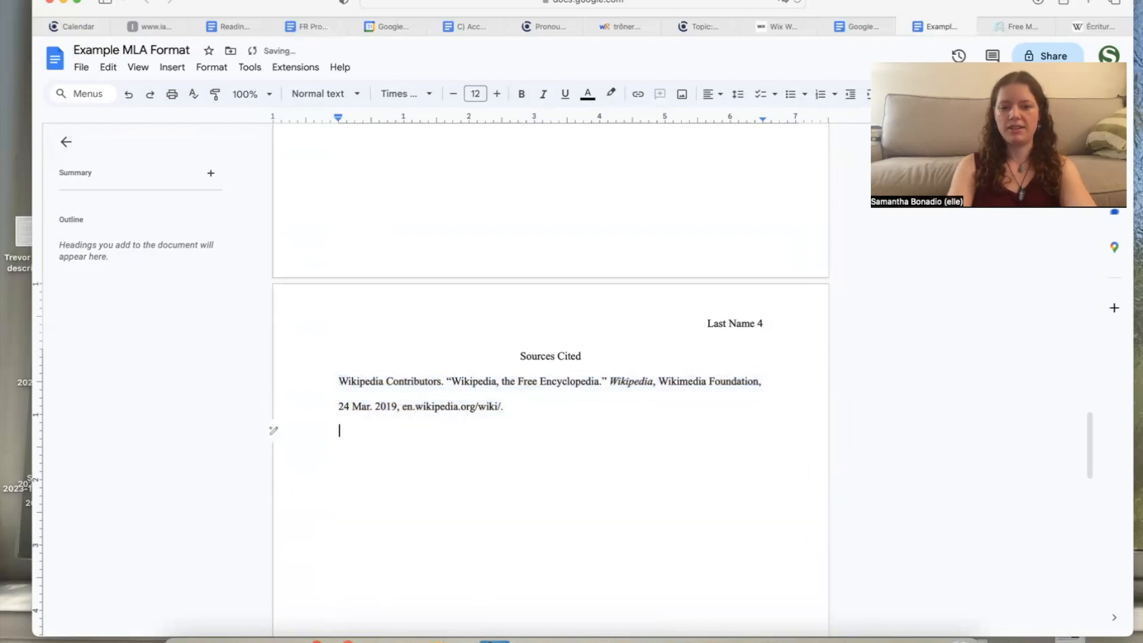
key("cmd+v")
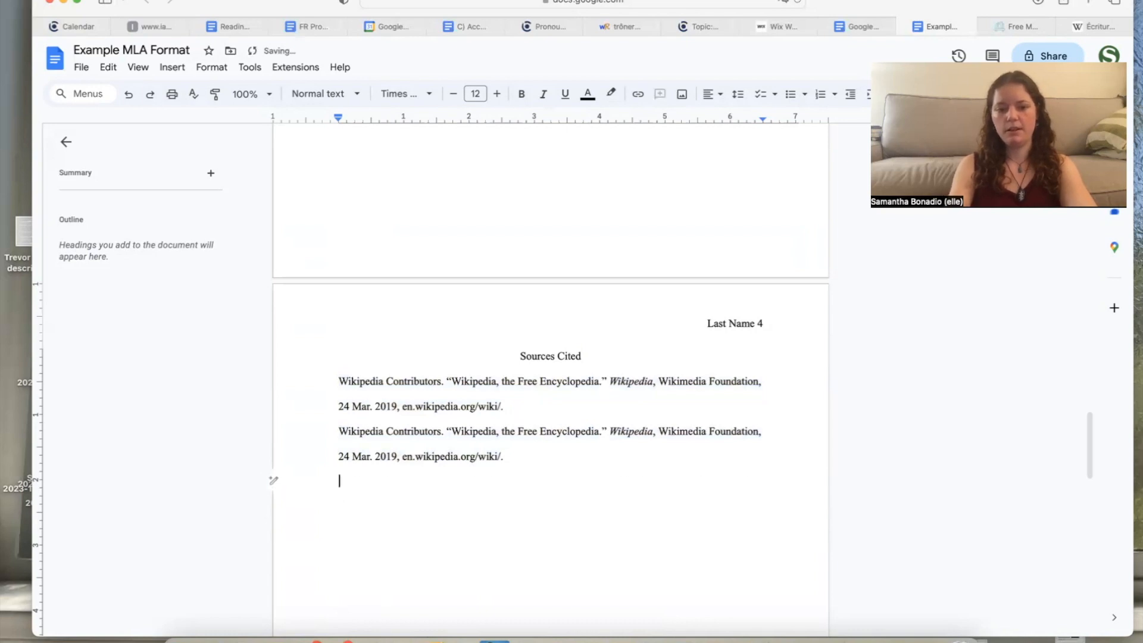
key("cmd+v")
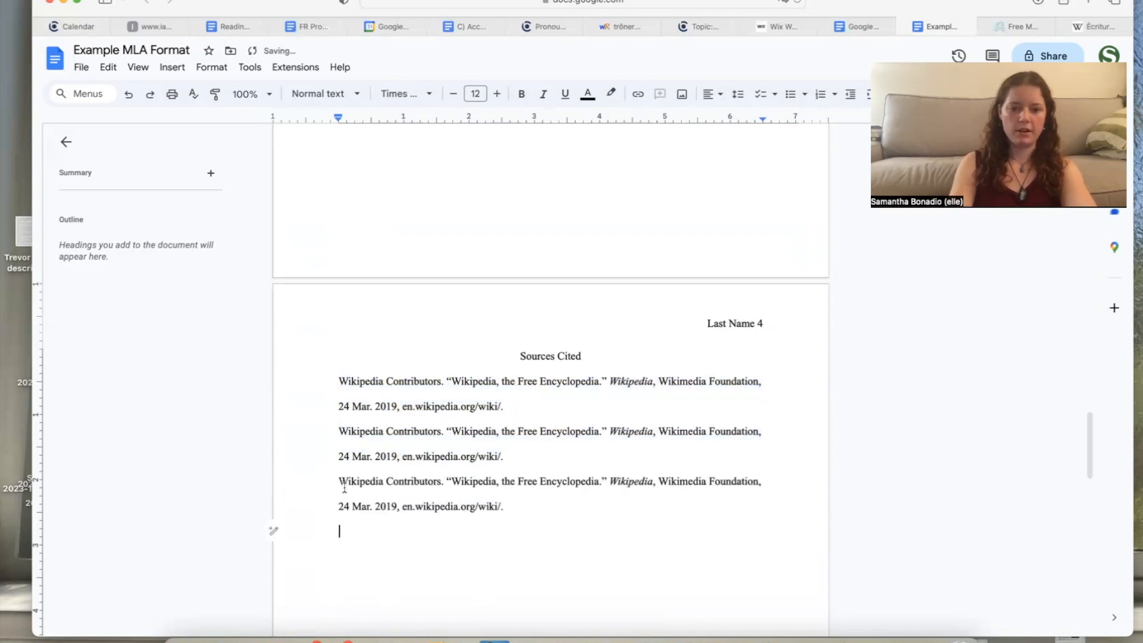
Step: Give all three citations a 0.5-inch hanging indent, keeping their first lines at 0
left_click_drag(527, 501, 331, 375)
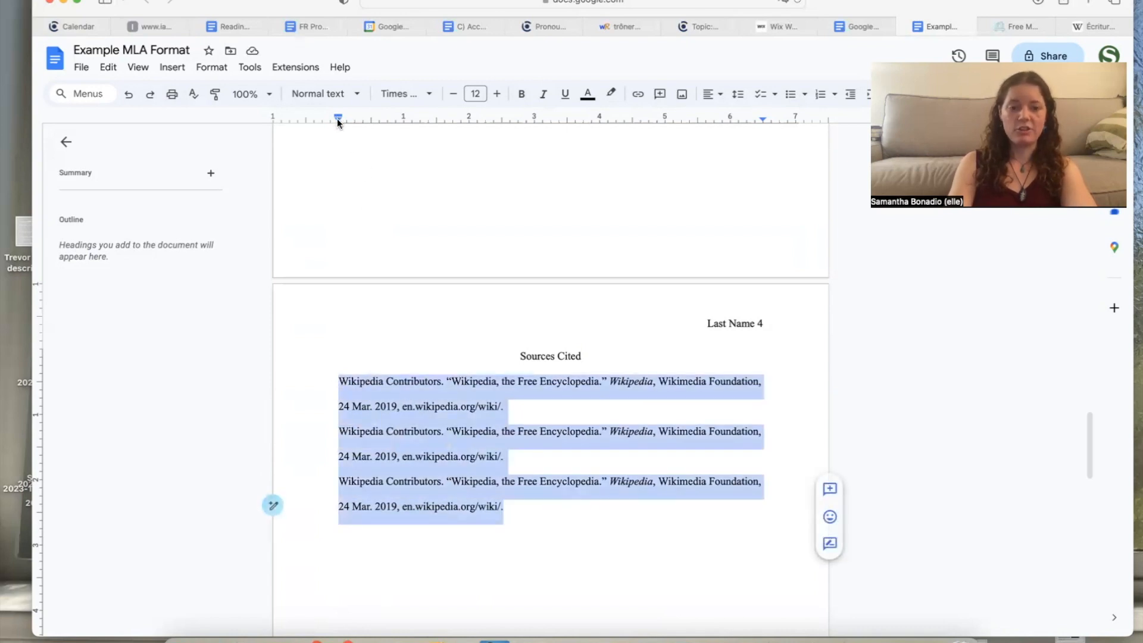
mouse_move(337, 119)
left_mouse_down()
mouse_move(372, 120)
mouse_move(340, 119)
left_mouse_up()
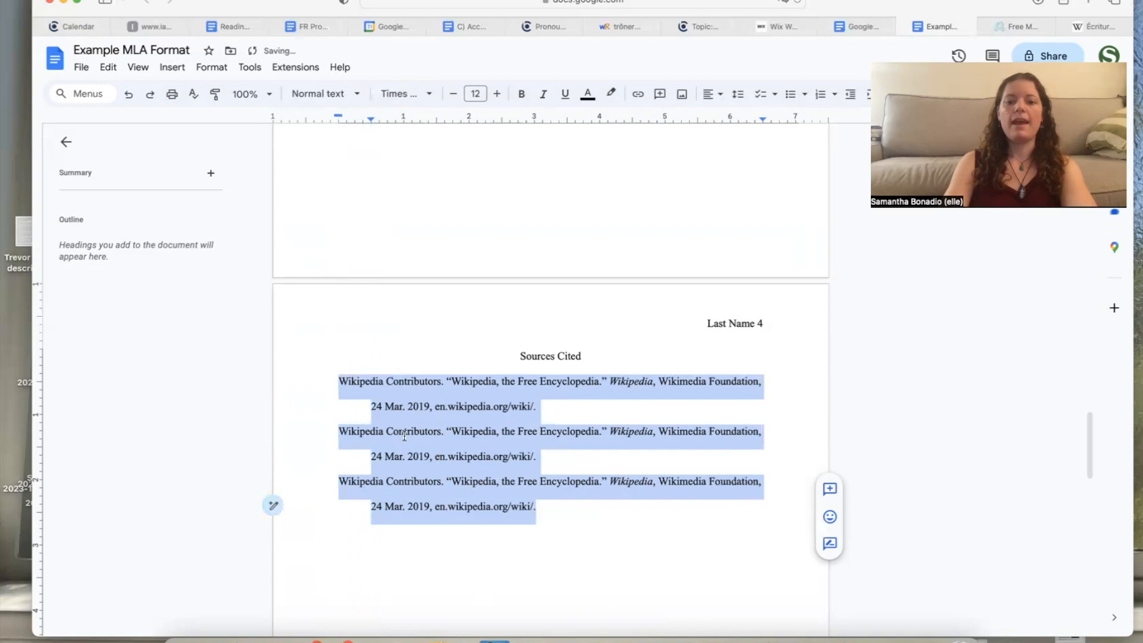
left_click(335, 383)
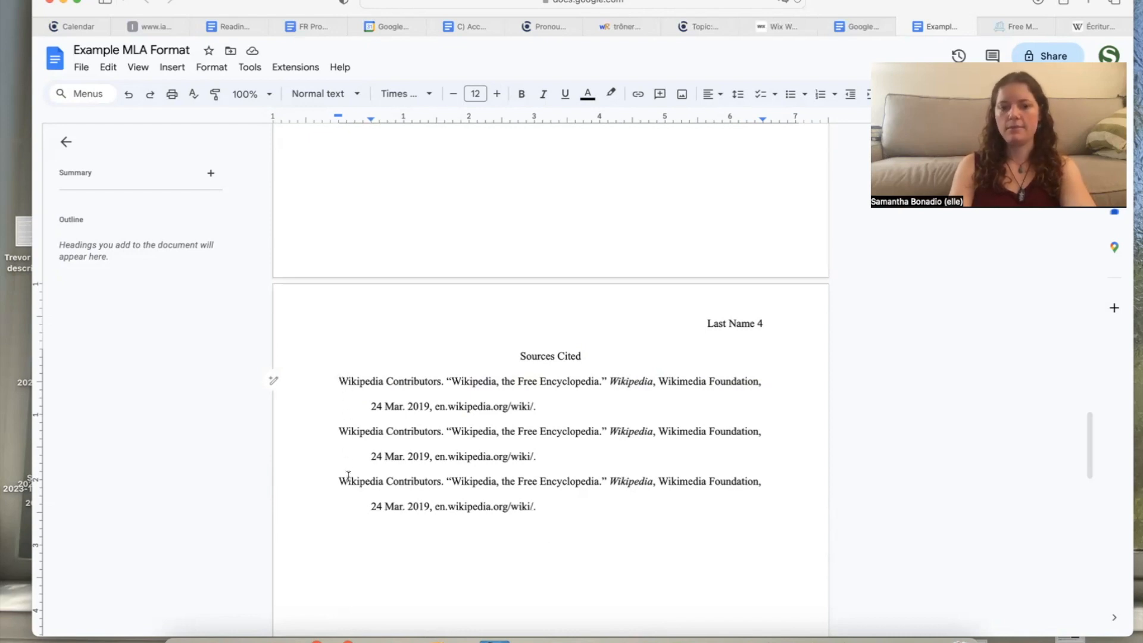
Step: Examine the French quotation marks around the "Blessure éprouvée" quote at the start of page 2
scroll(492, 464, "up", 20)
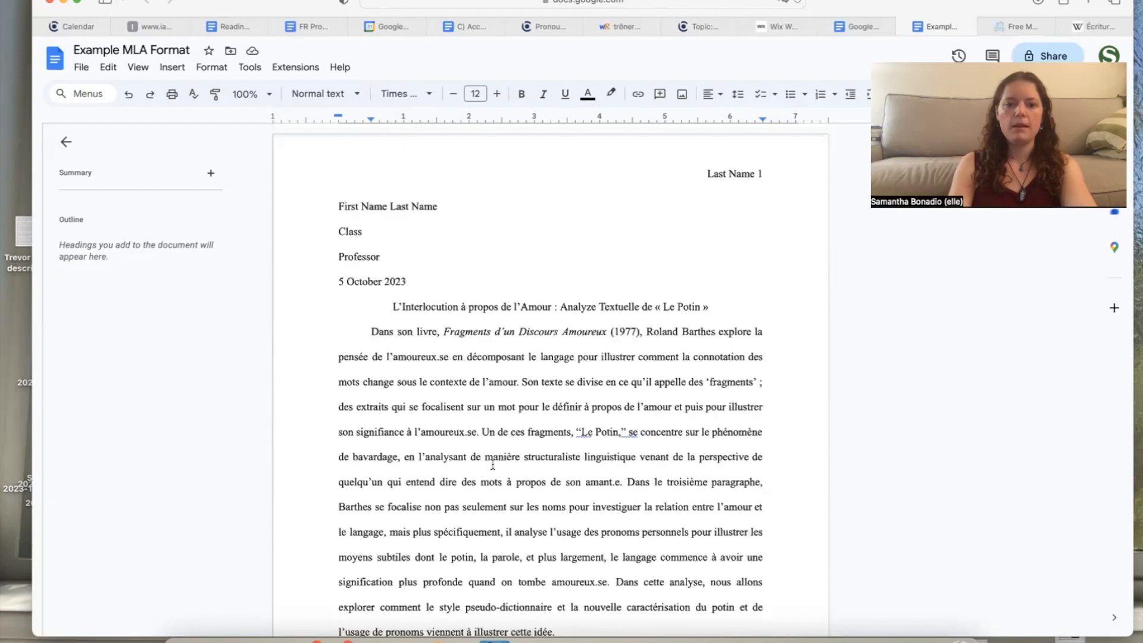
scroll(548, 393, "down", 1)
scroll(547, 393, "down", 8)
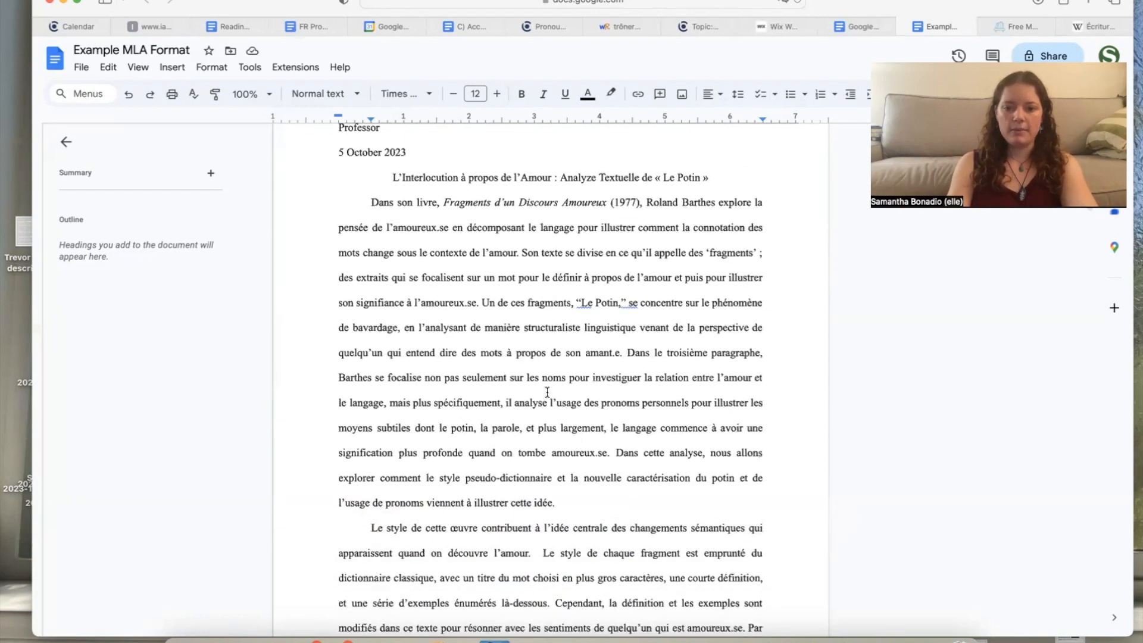
scroll(550, 441, "down", 2)
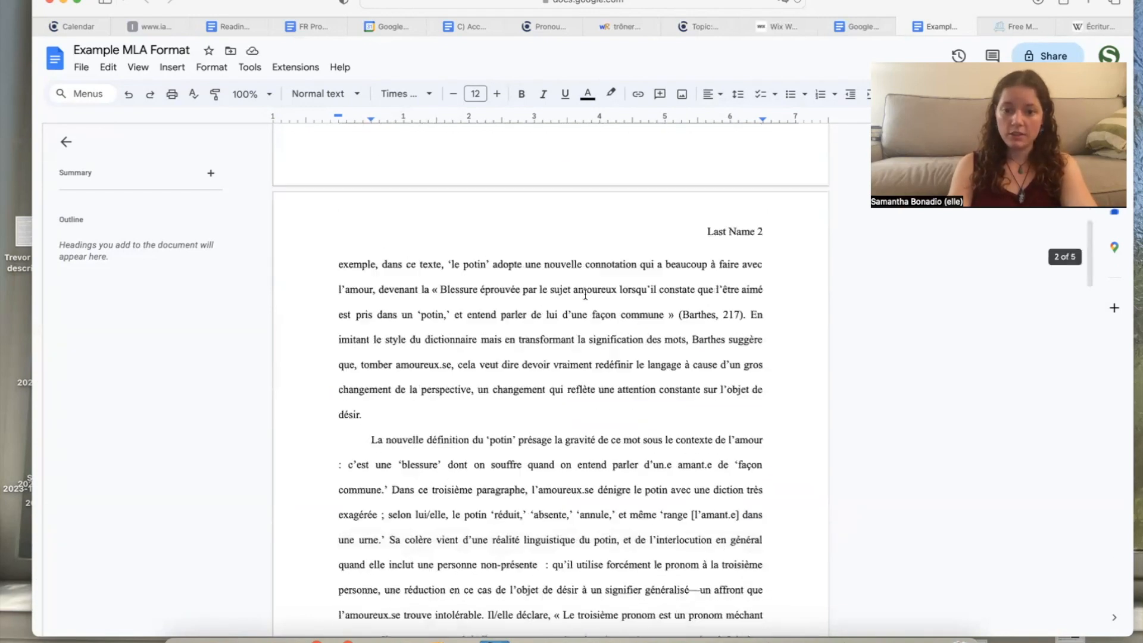
left_click(268, 96)
left_click(252, 281)
scroll(434, 369, "down", 3)
left_click_drag(278, 301, 763, 346)
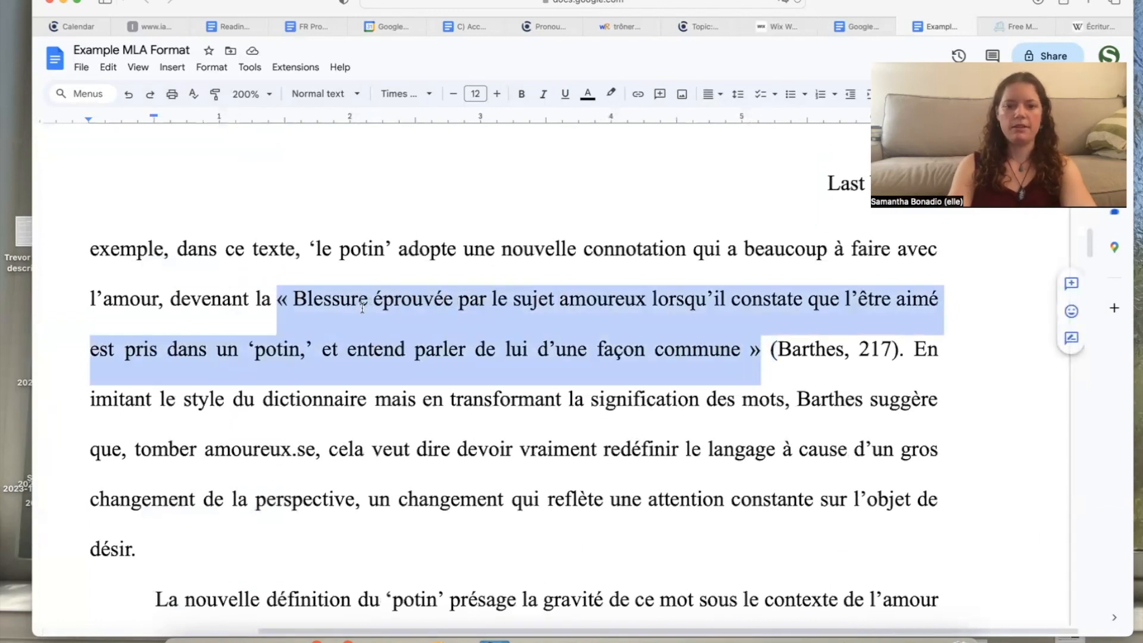
left_click(294, 300)
left_click_drag(277, 301, 763, 358)
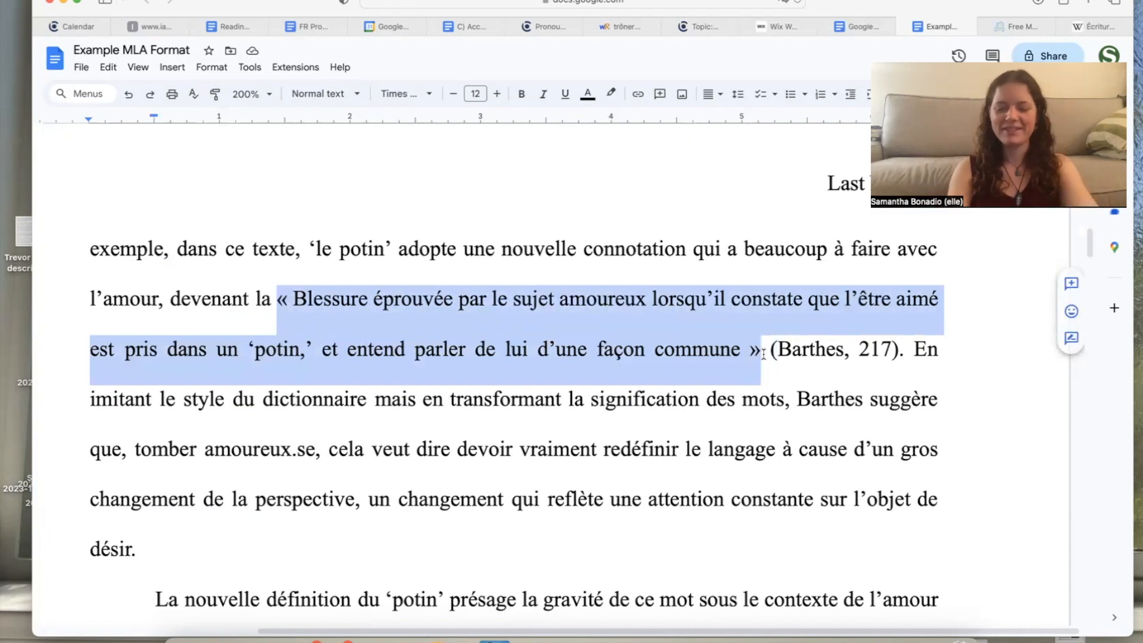
Step: Examine the (Barthes, 217) in-text citation, including its final period and the space before the closing guillemet
left_click(768, 350)
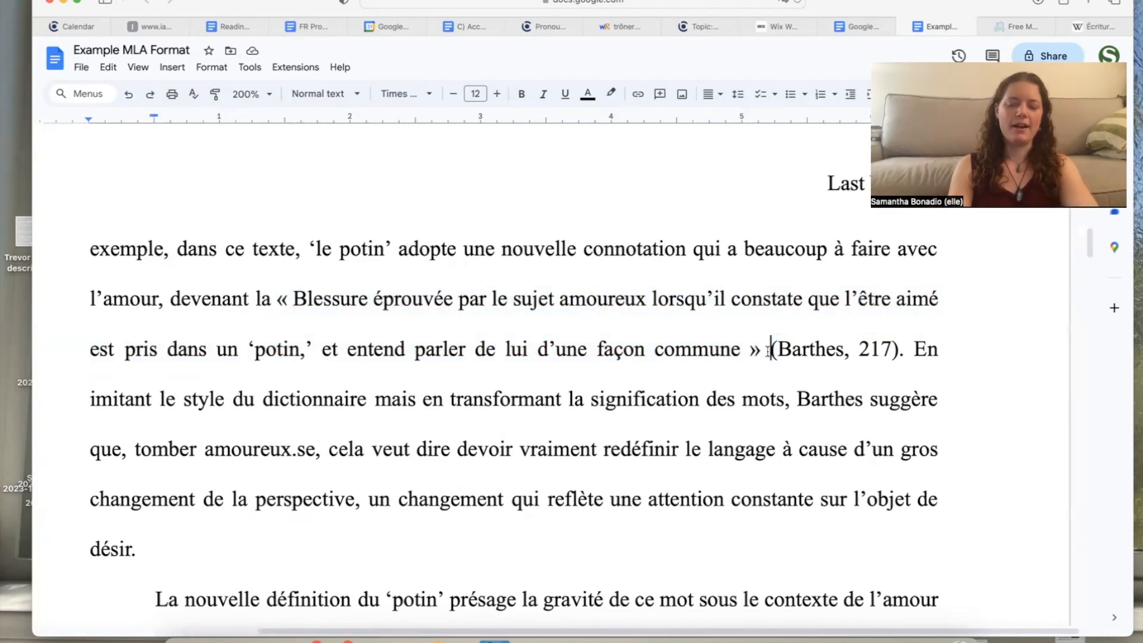
left_click_drag(803, 350, 906, 349)
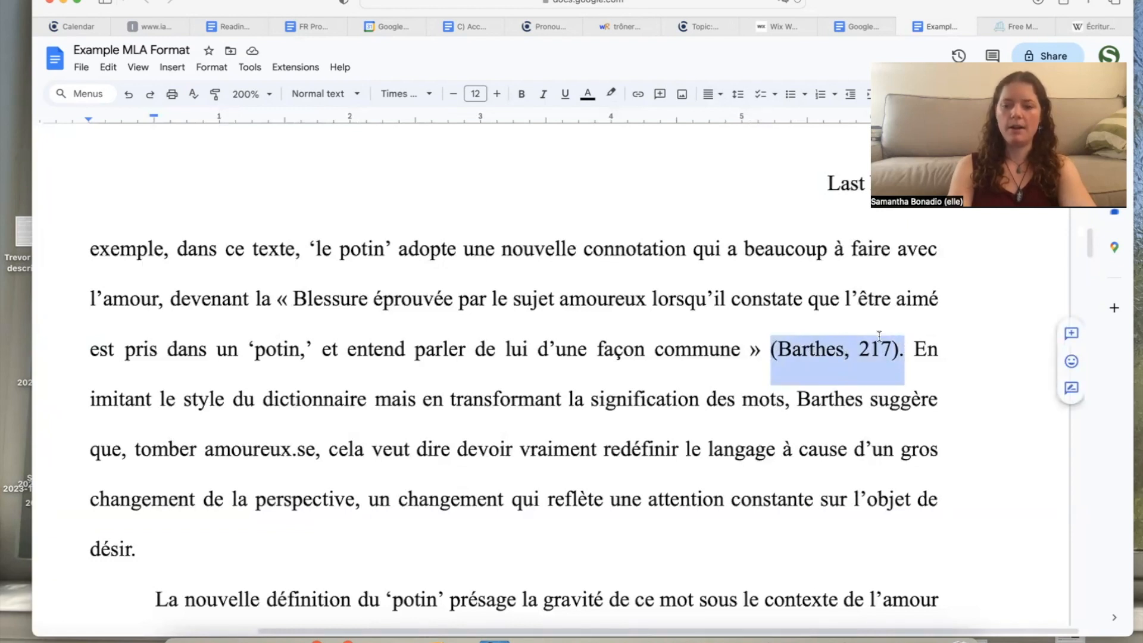
left_click(905, 351)
left_click_drag(770, 351, 739, 351)
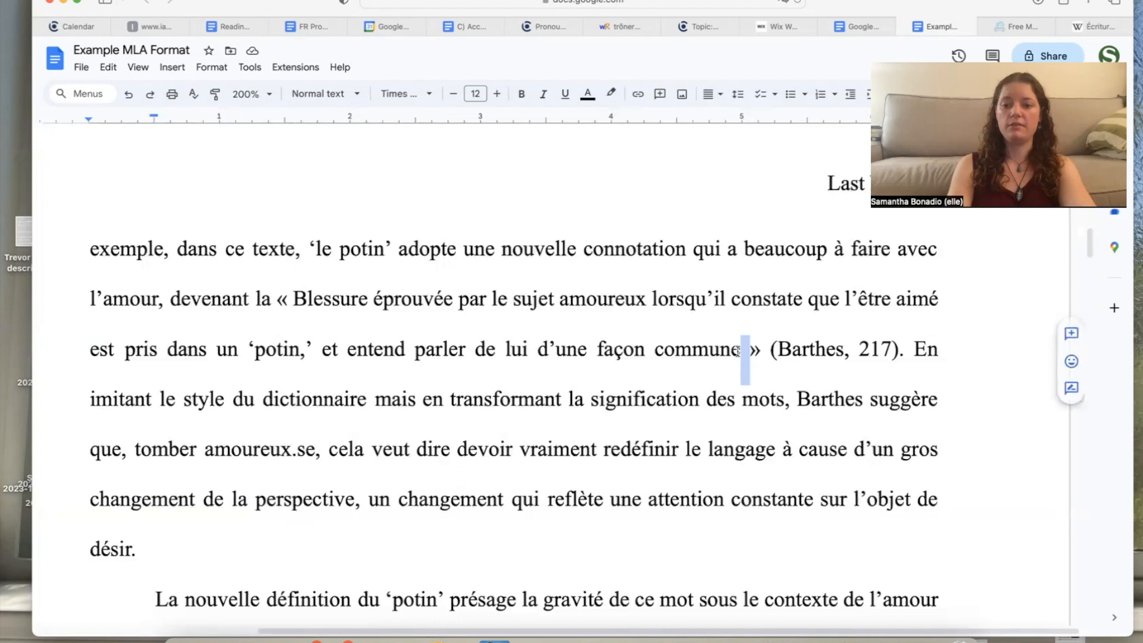
left_click(907, 350)
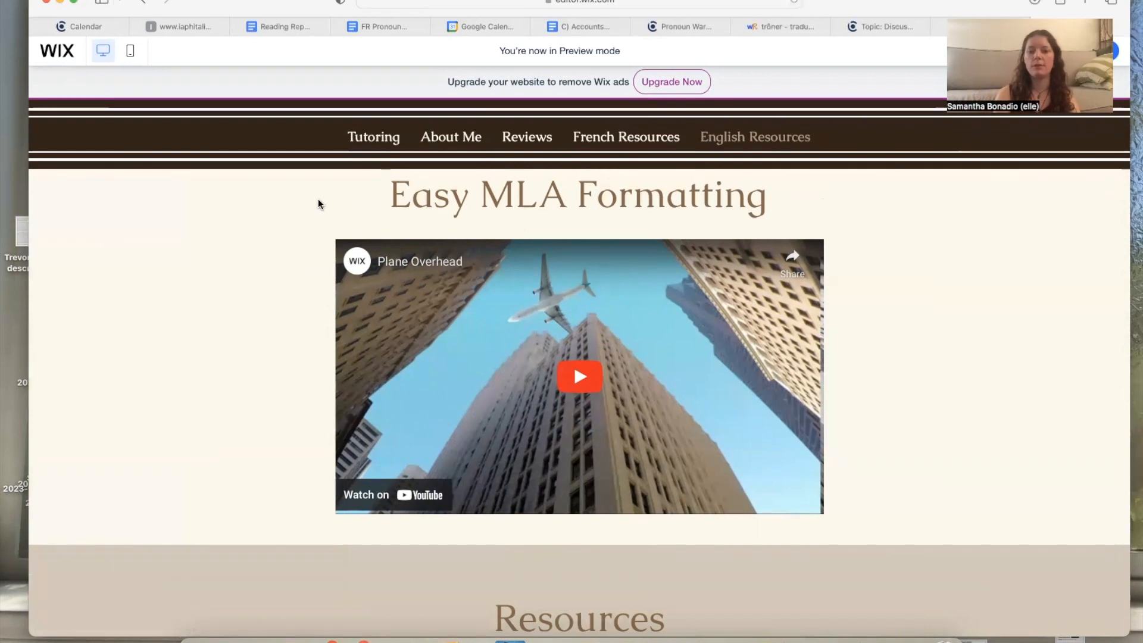
Step: Check the Resources section of the Easy MLA Formatting page in the Wix preview and switch to MLA example doc.pdf
scroll(276, 359, "down", 5)
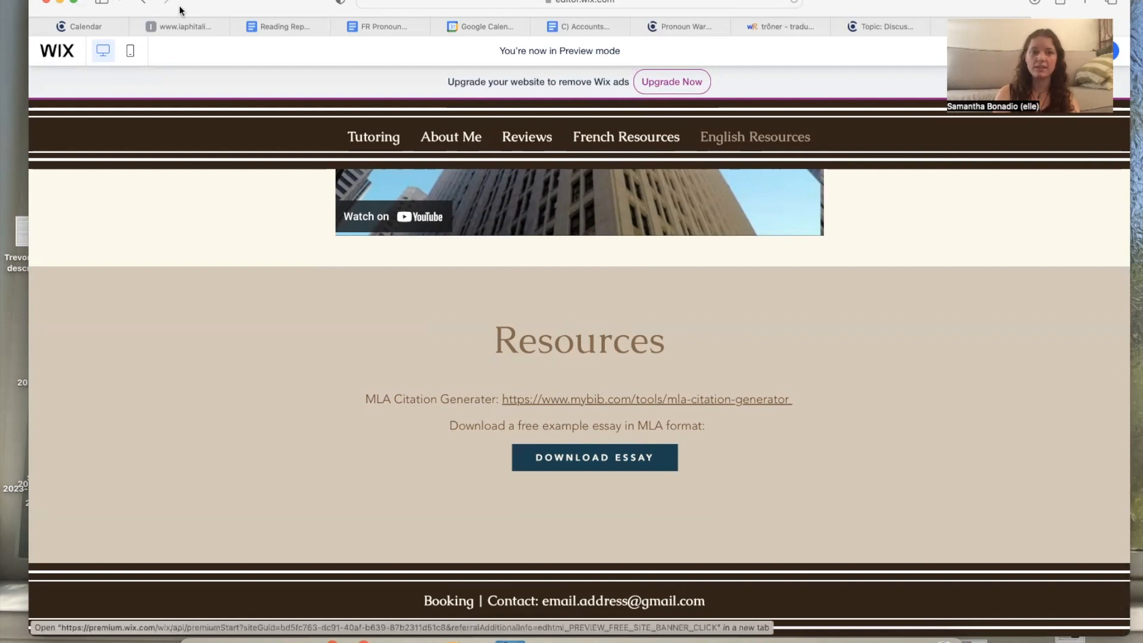
left_click_drag(203, 13, 208, 189)
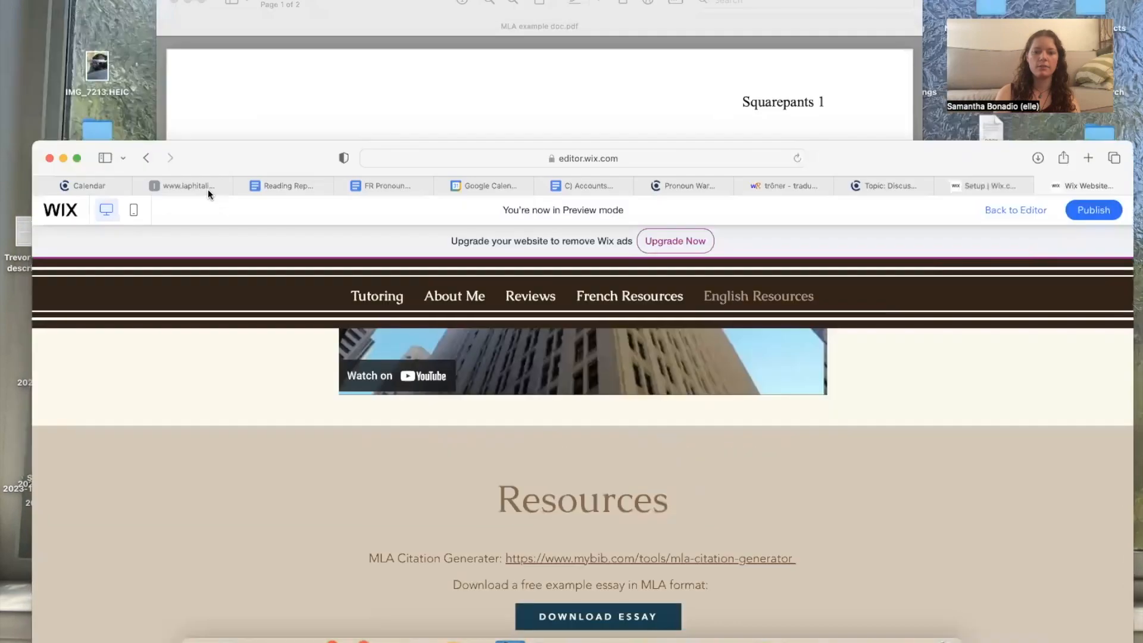
left_click(285, 132)
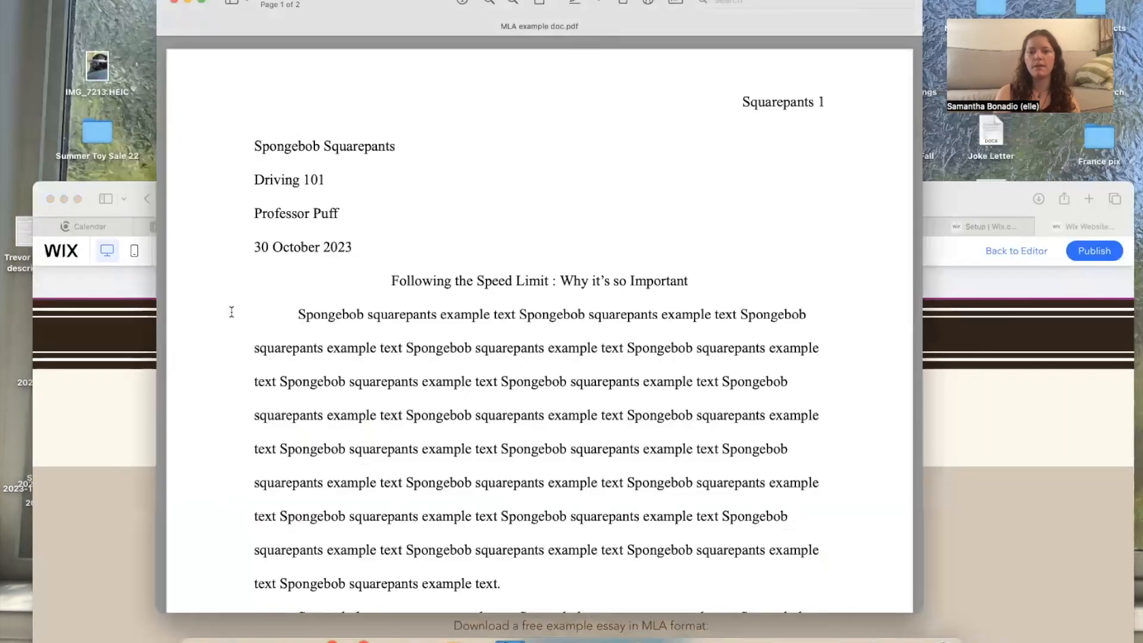
Step: Review the example essay's heading, paragraphs, highlighted in-text citation, Sources Cited page and formatting notes
scroll(232, 312, "down", 1)
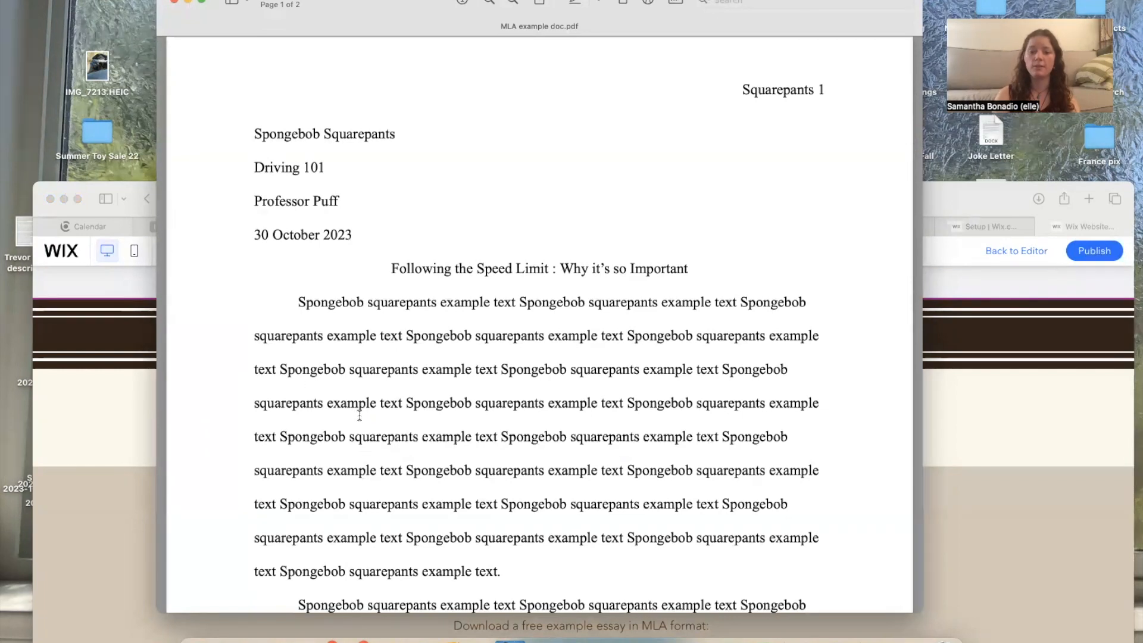
scroll(244, 356, "down", 5)
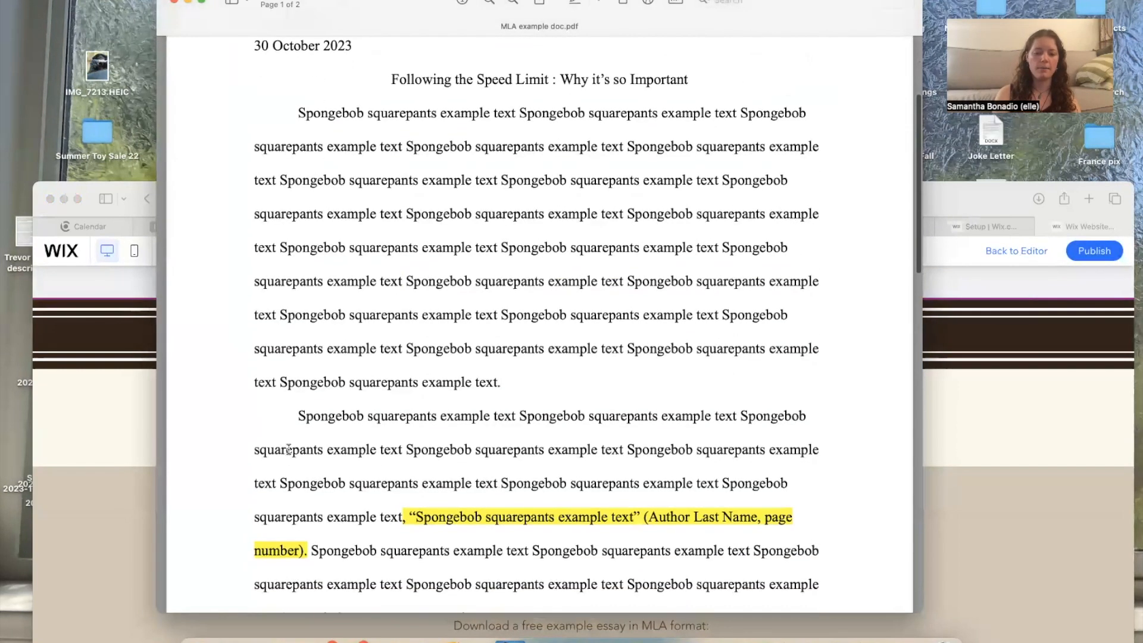
scroll(289, 449, "down", 1)
scroll(209, 188, "up", 5)
scroll(496, 402, "down", 8)
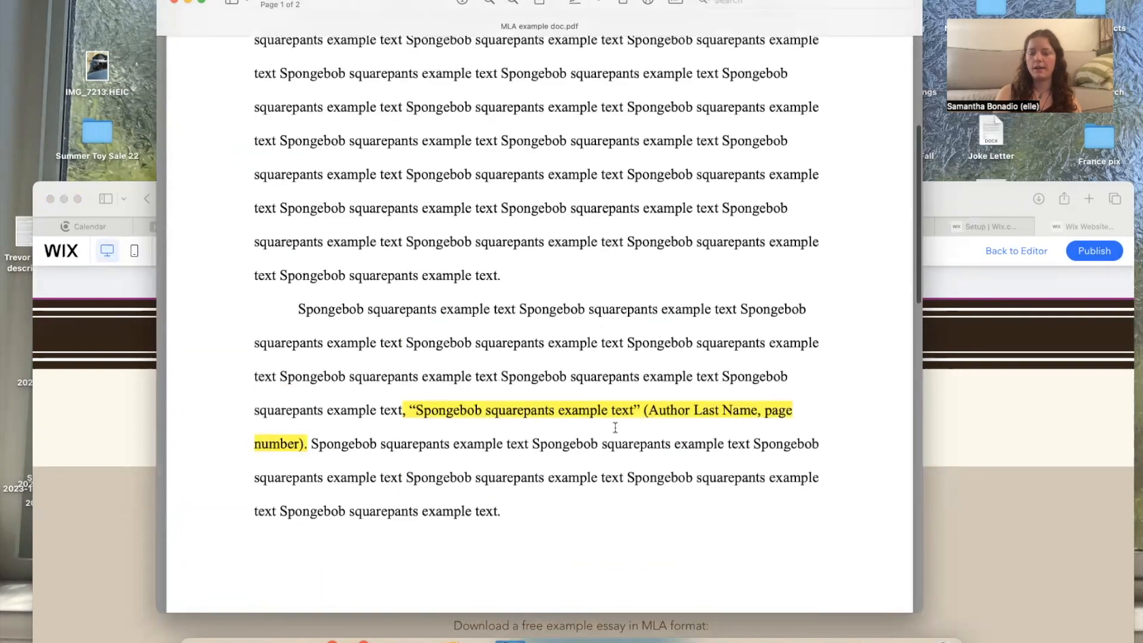
scroll(557, 409, "down", 15)
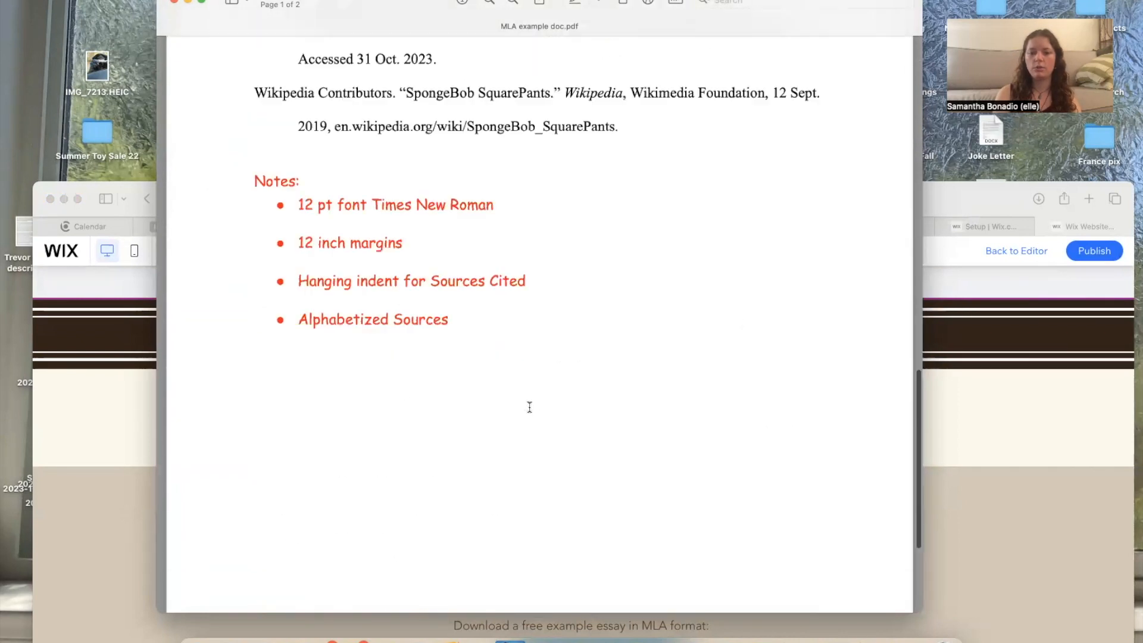
scroll(529, 407, "up", 6)
scroll(391, 347, "down", 5)
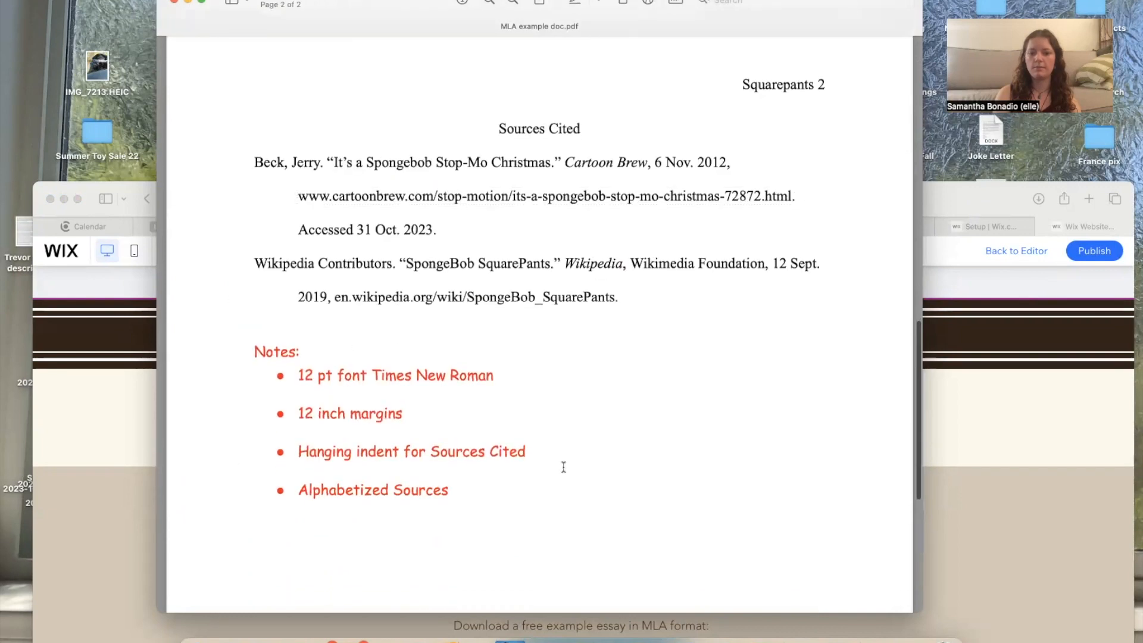